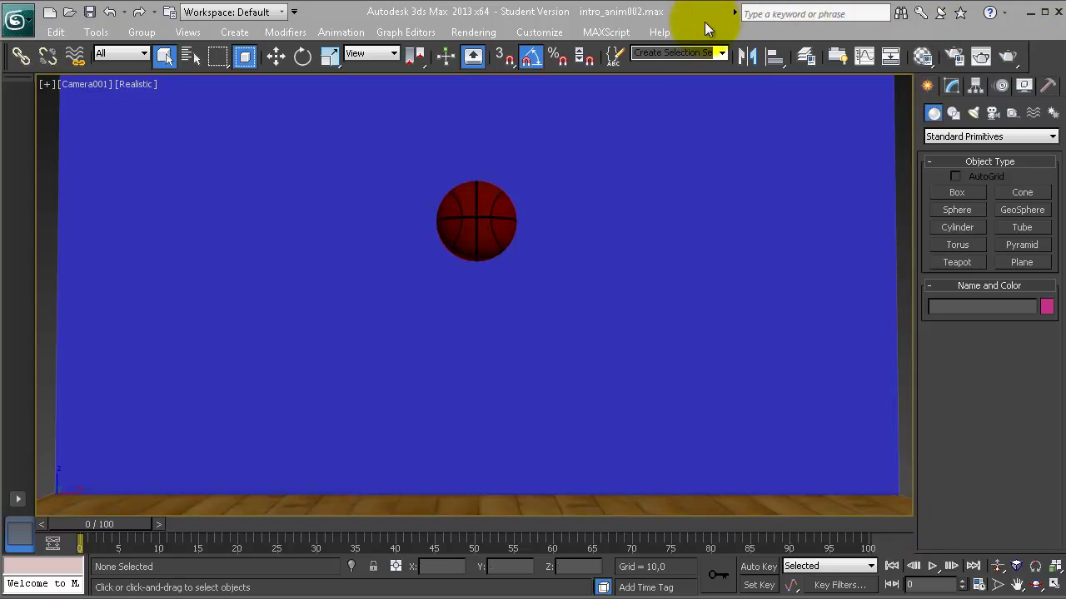
Open and close the Curve Editor from the toolbar and the Graph Editors menu
click(864, 58)
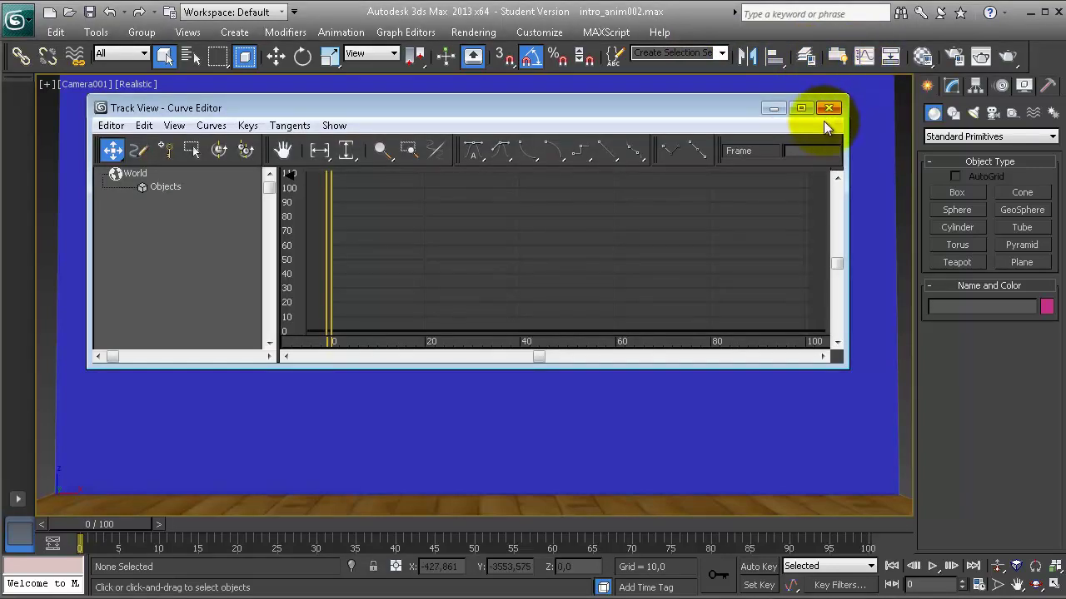
click(829, 109)
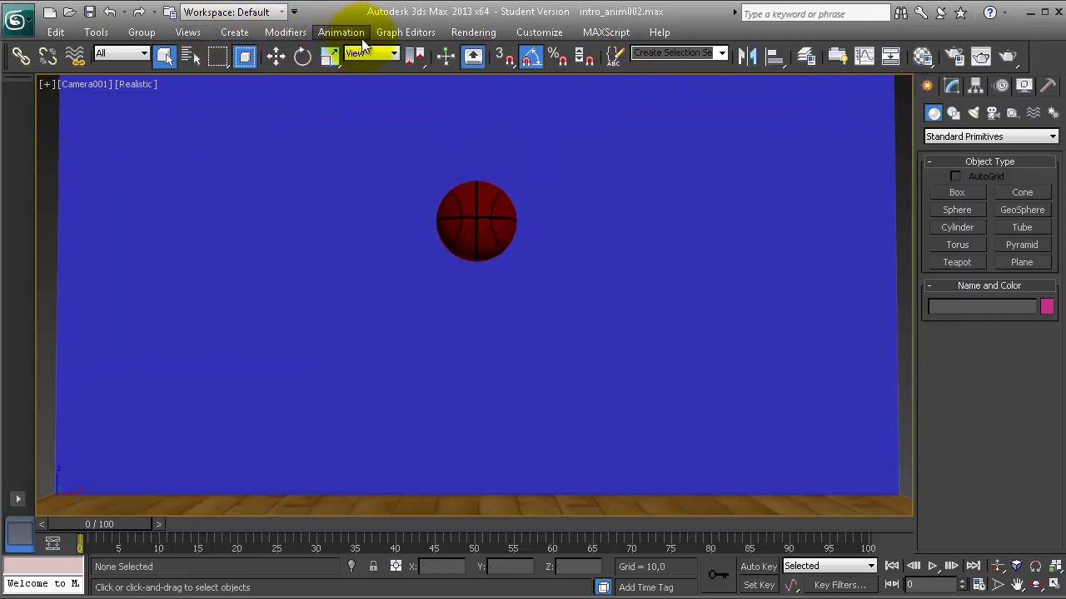
click(412, 36)
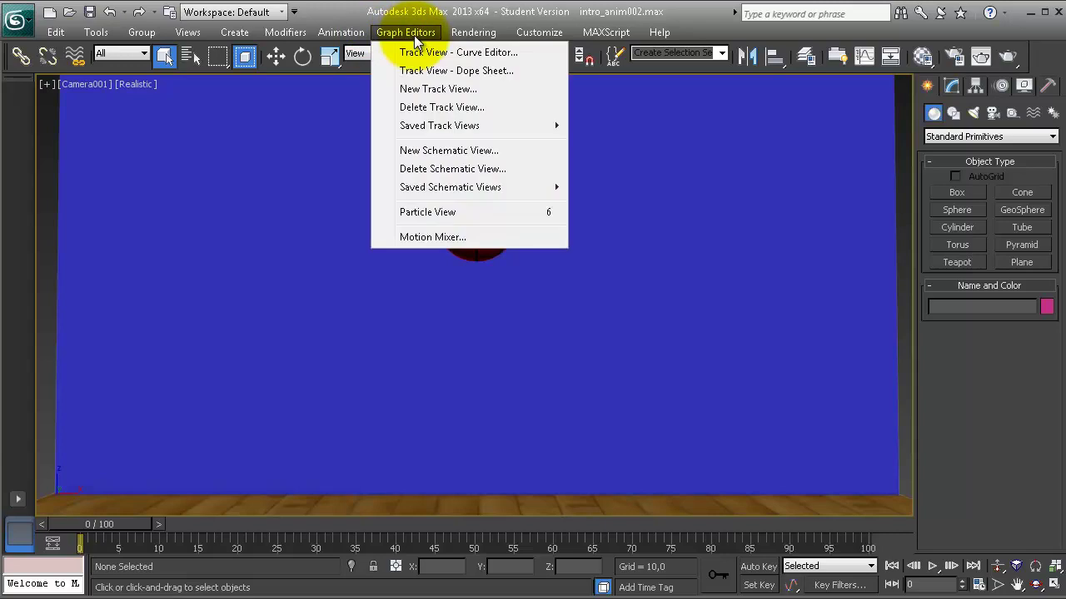
click(482, 53)
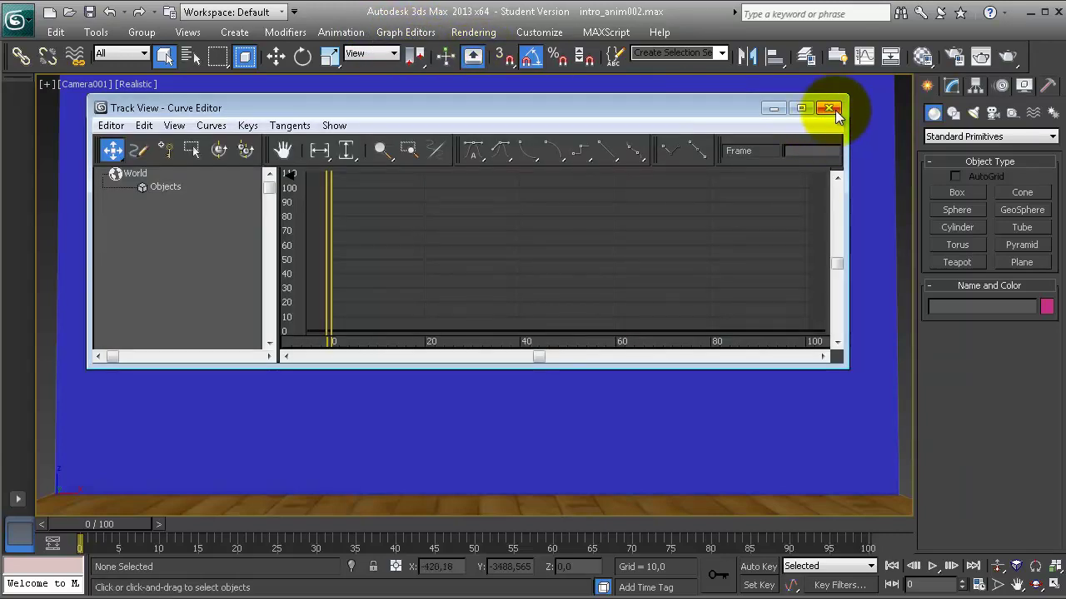
click(829, 109)
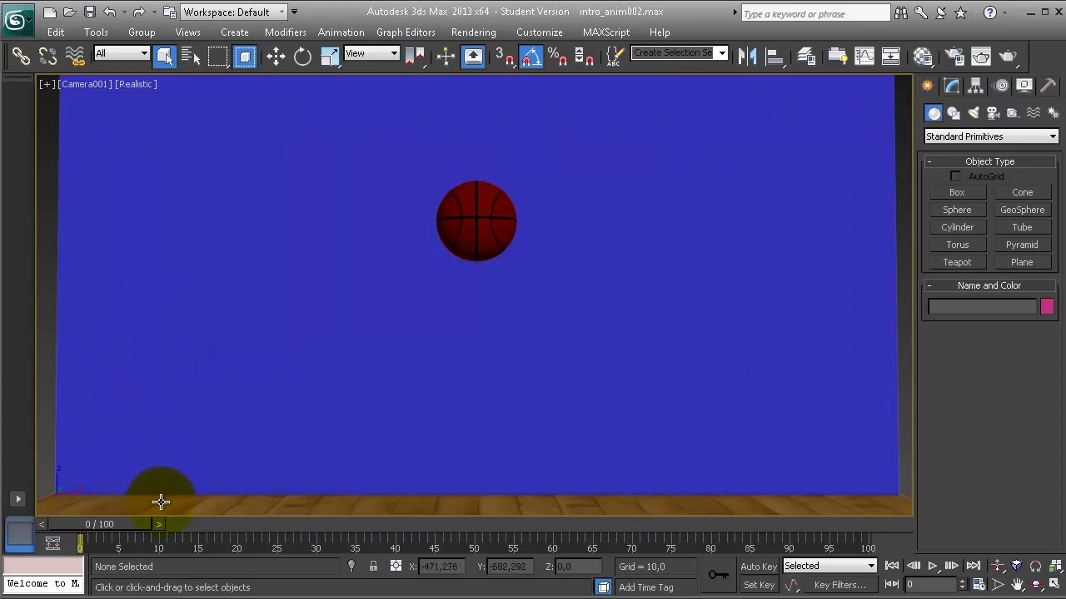
Show and hide the mini curve editor, then select the PELOTA basketball group
click(52, 542)
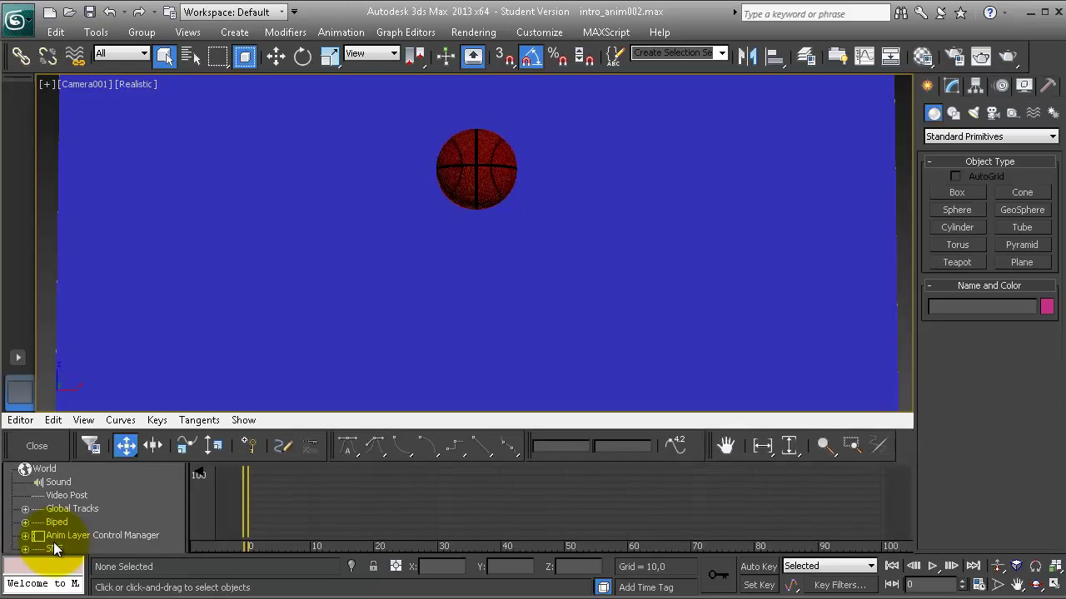
click(45, 445)
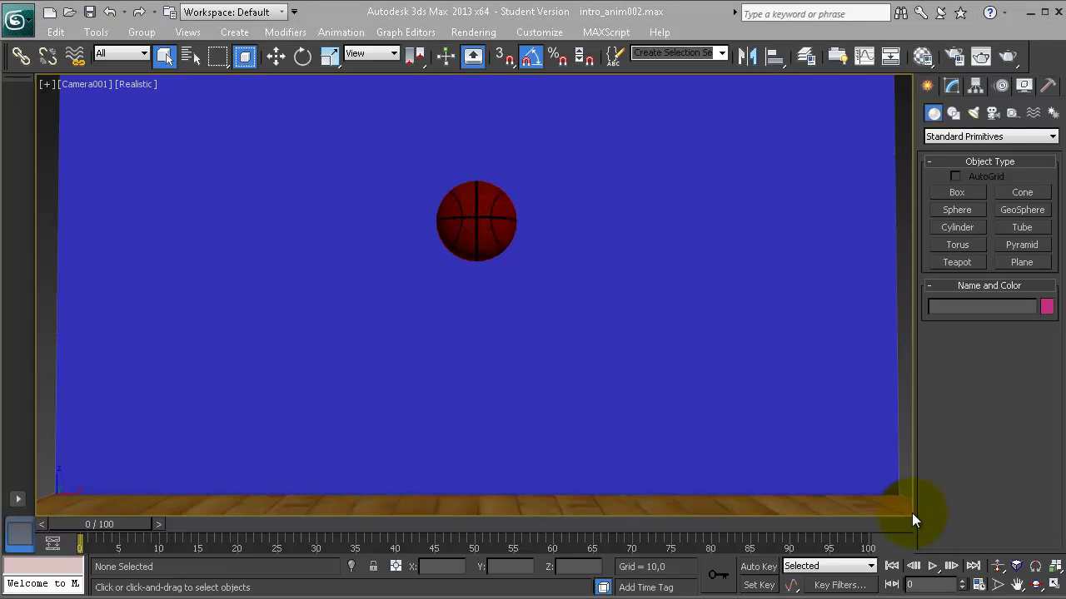
click(458, 223)
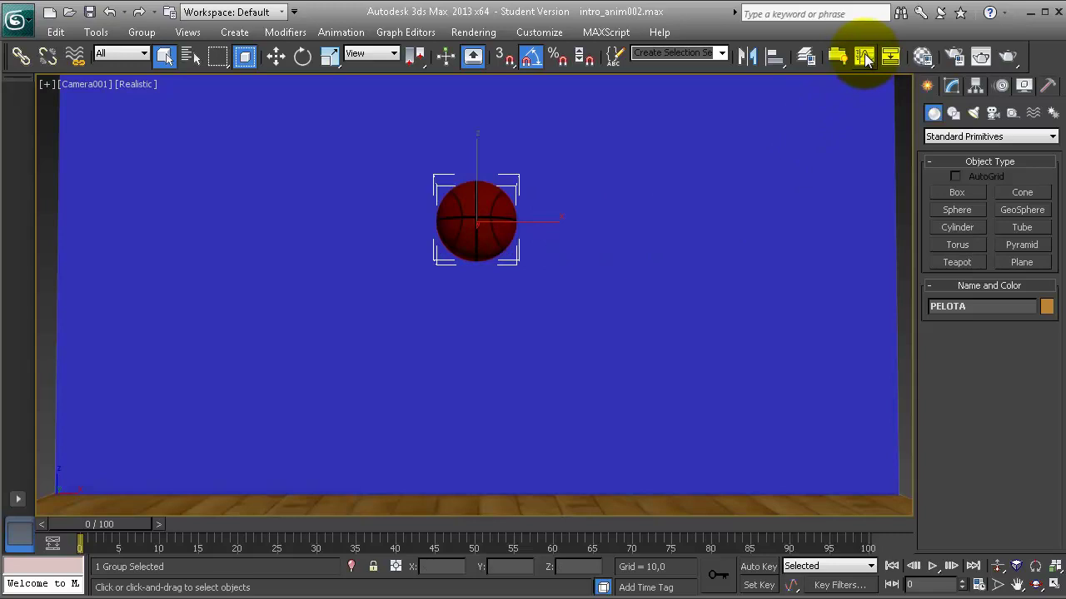
Open the Curve Editor for the ball and nudge its window slightly
click(865, 60)
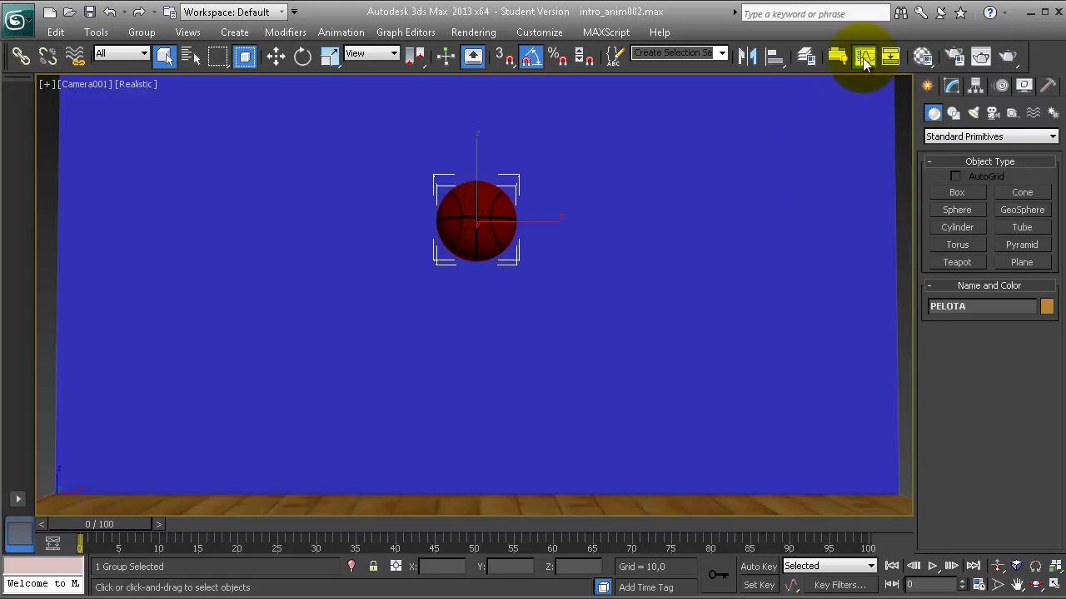
drag(671, 107, 679, 104)
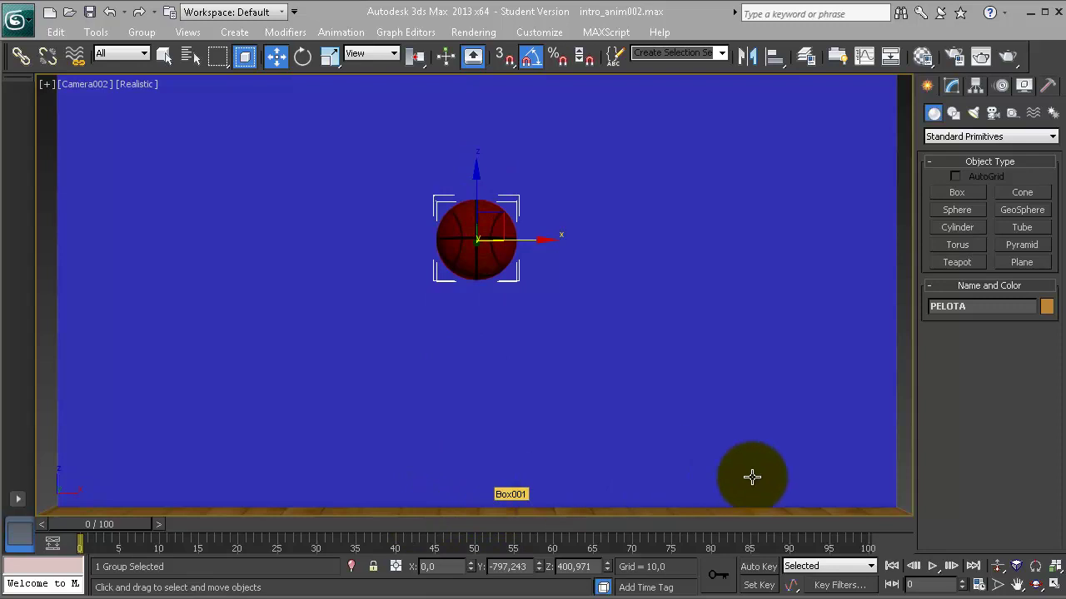
With Auto Key on, key the ball lowered onto the floor (Z 56,872) at frame 15
click(758, 567)
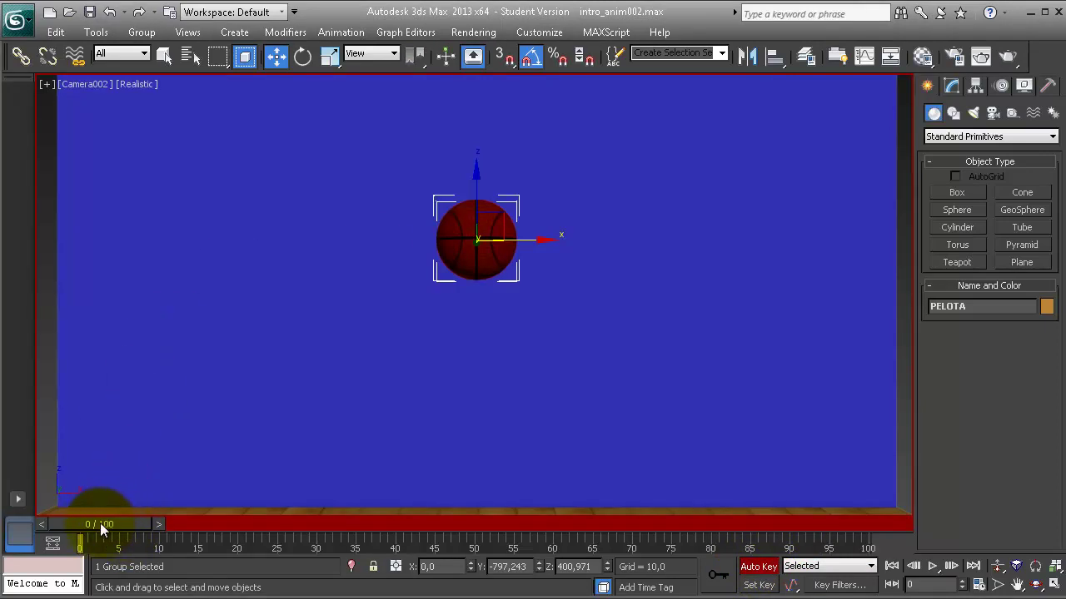
drag(102, 528, 225, 532)
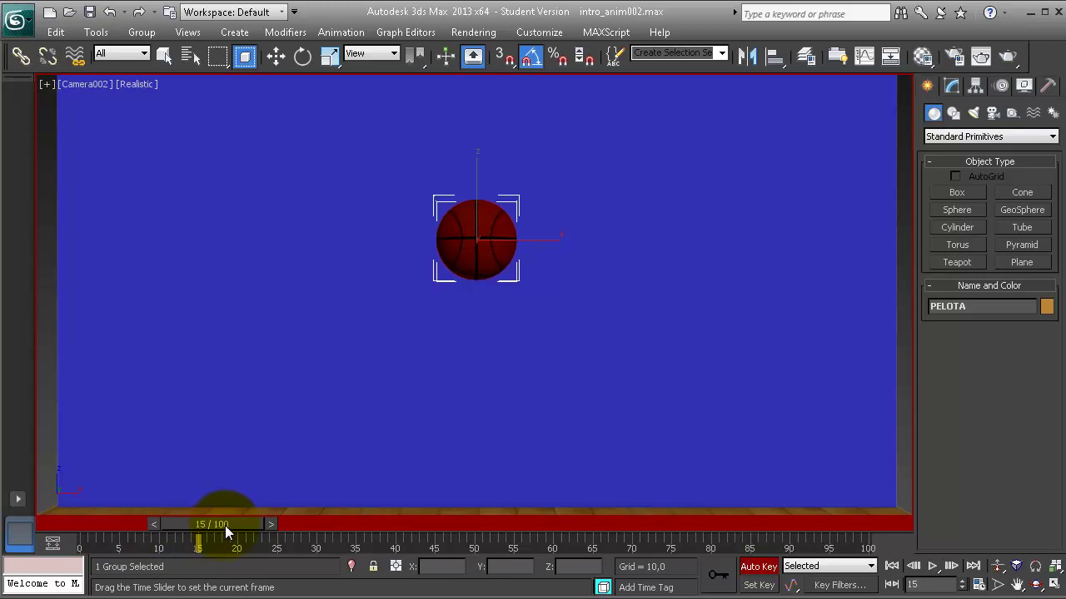
key(w)
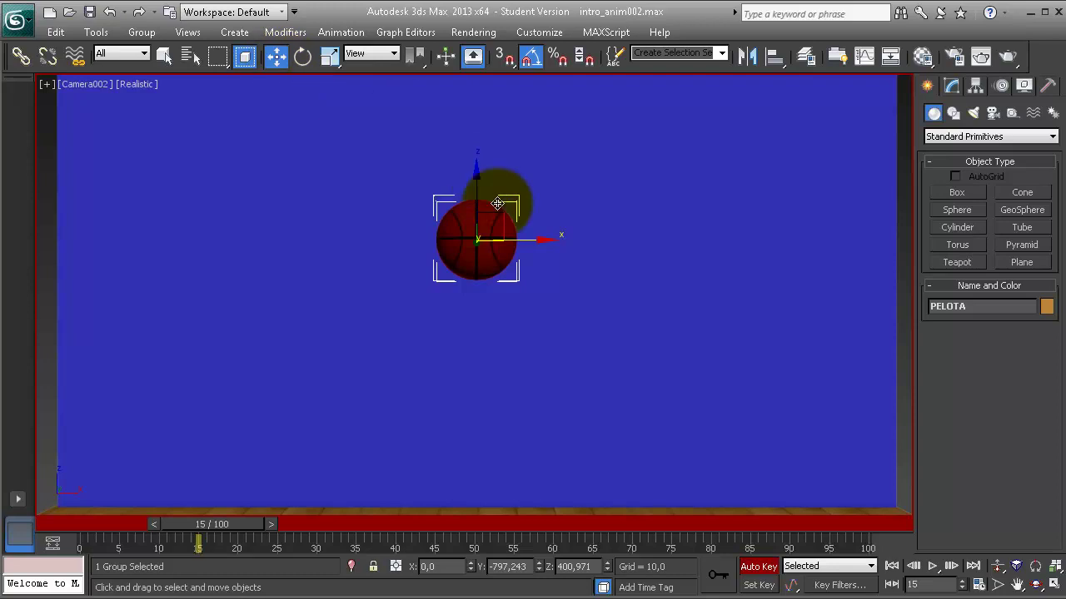
mouse_move(475, 178)
mouse_down()
mouse_move(493, 404)
mouse_move(505, 426)
mouse_up()
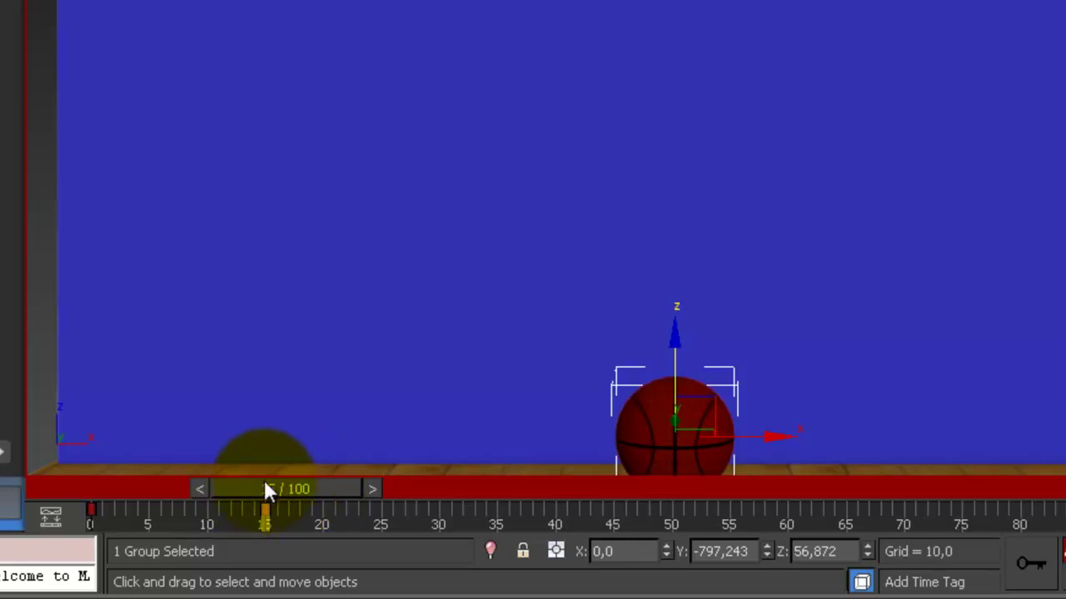
Copy the frame 0 key to frame 30 as a Position-only key, excluding Rotation and Scale
right_click(301, 489)
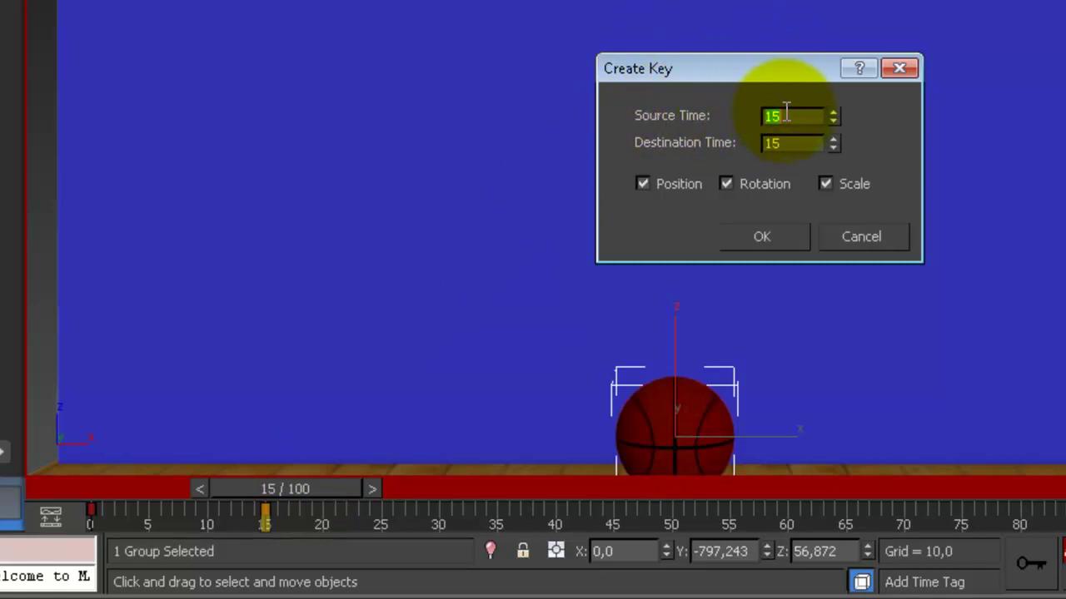
text(0)
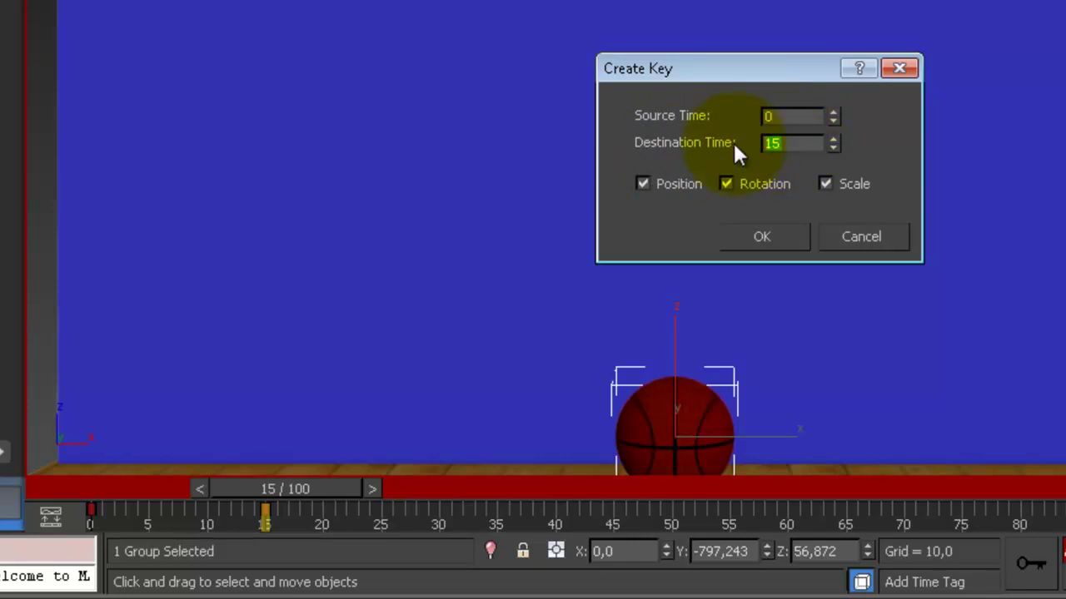
text(30)
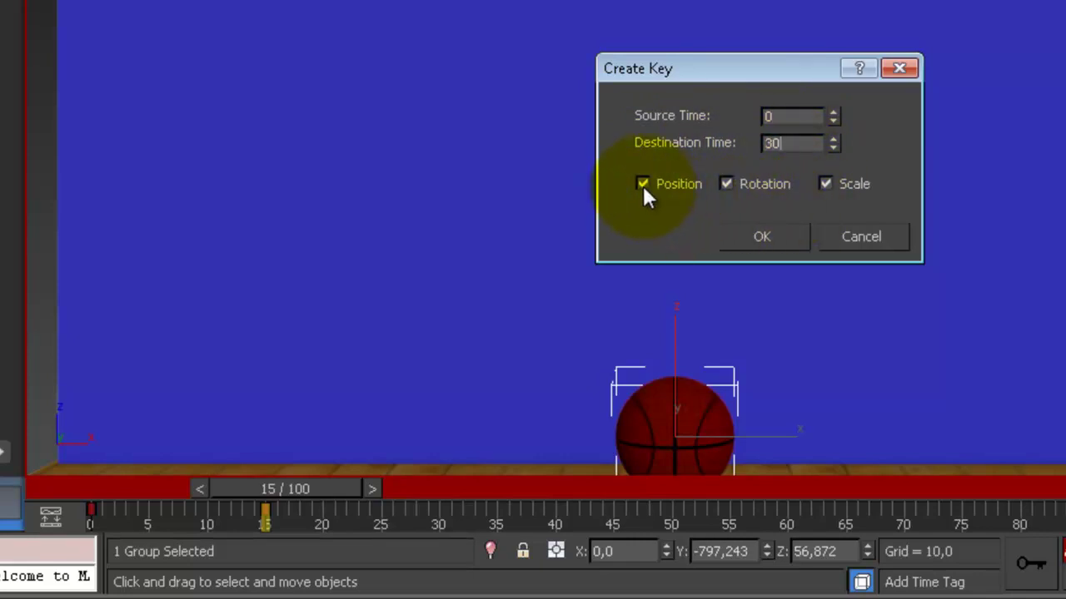
click(727, 183)
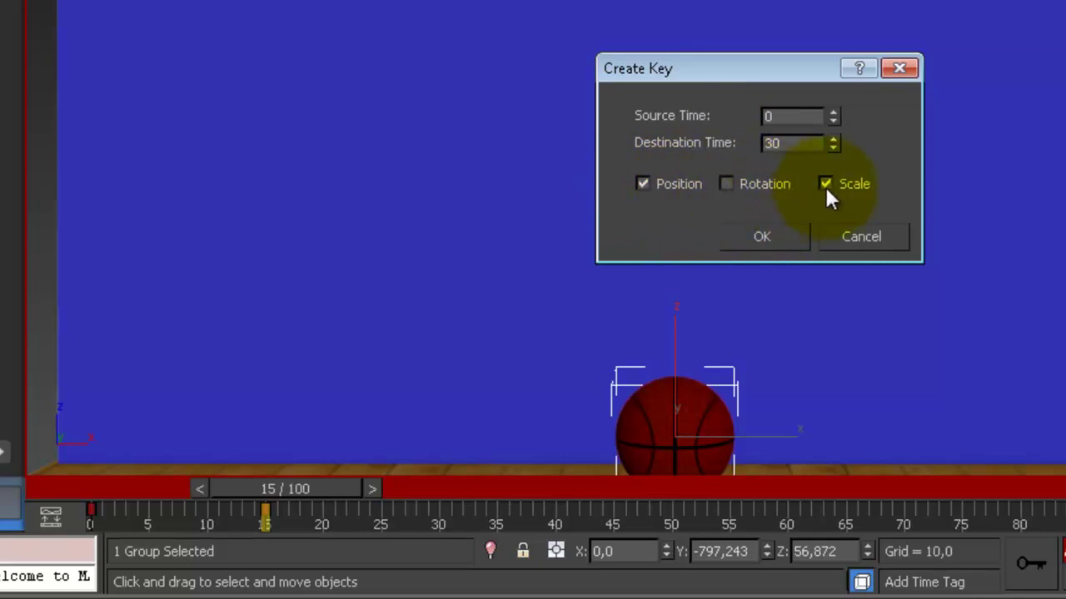
click(826, 184)
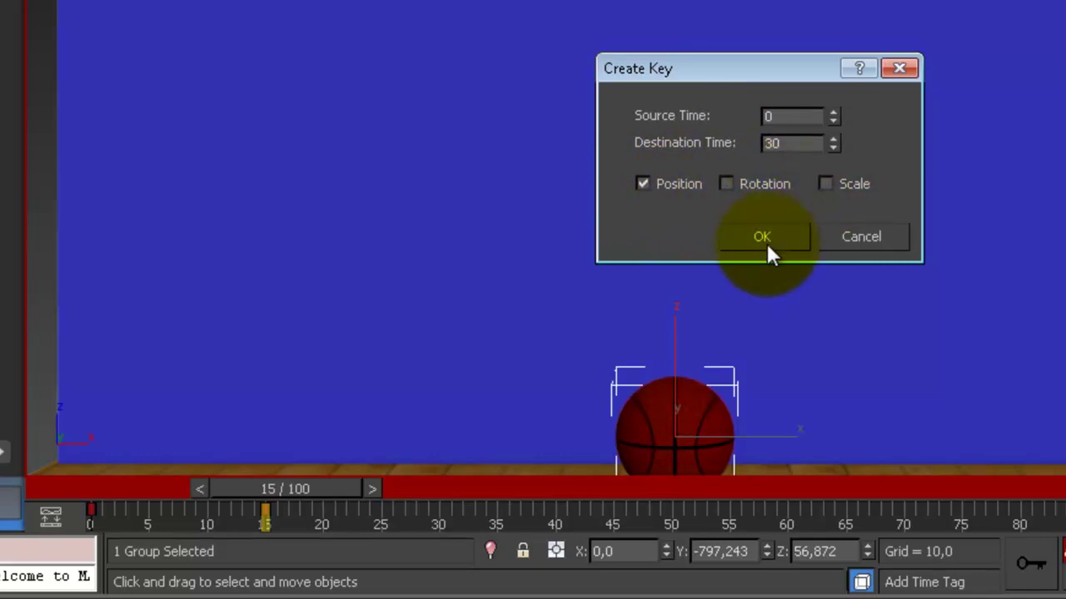
click(766, 244)
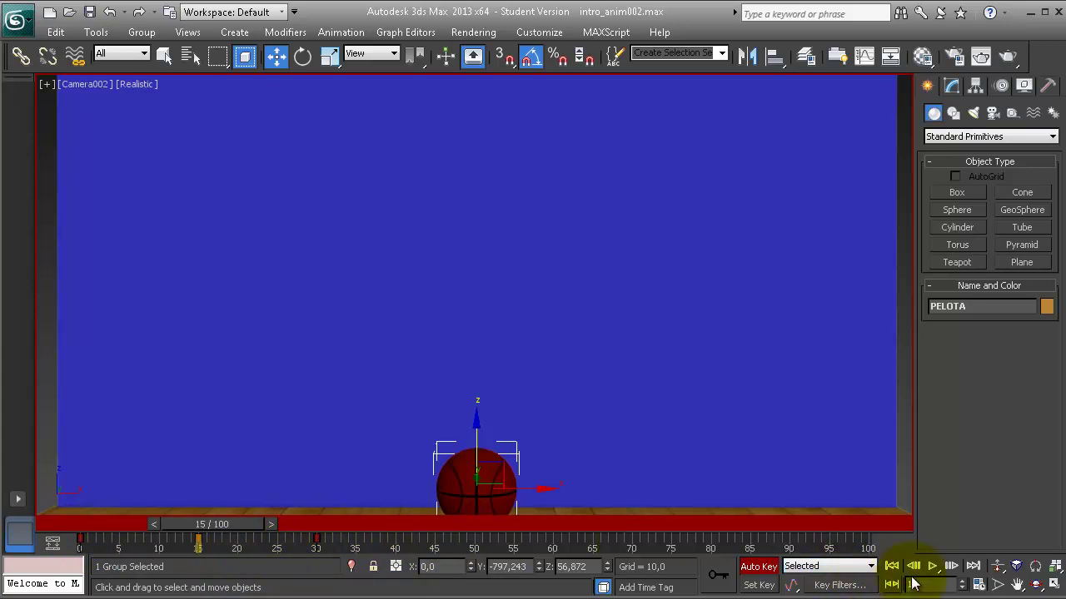
Set the animation End Time to 30 frames and play the bounce
click(979, 585)
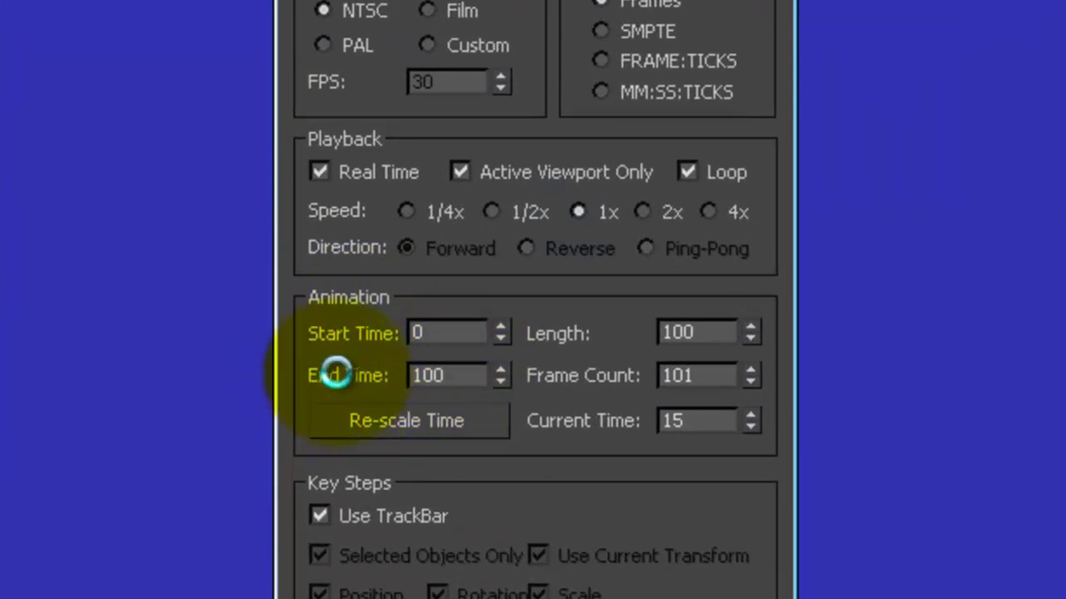
double_click(429, 374)
drag(457, 372, 393, 369)
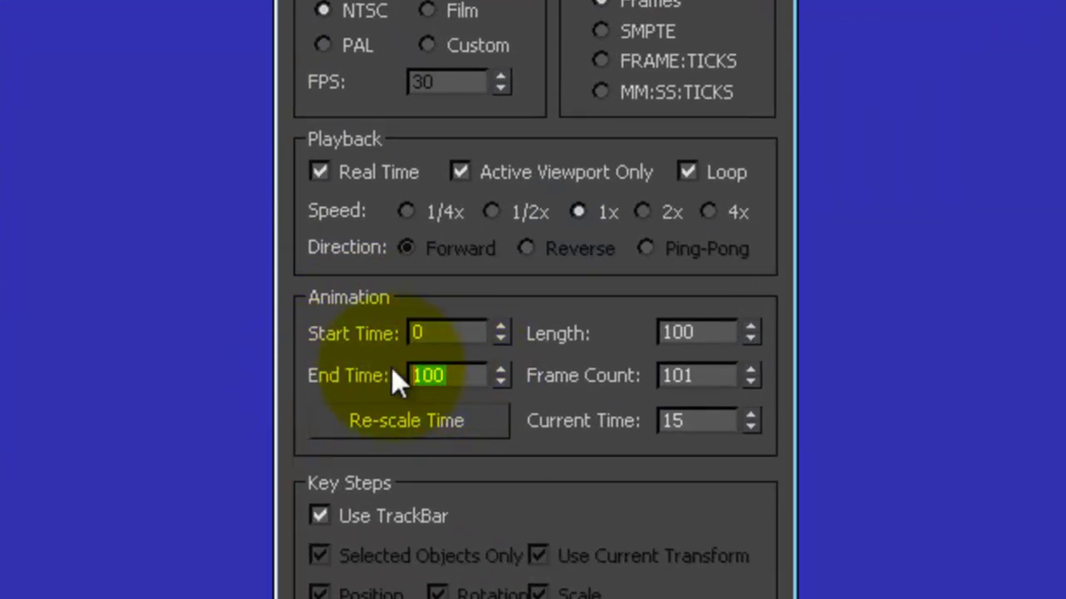
text(30)
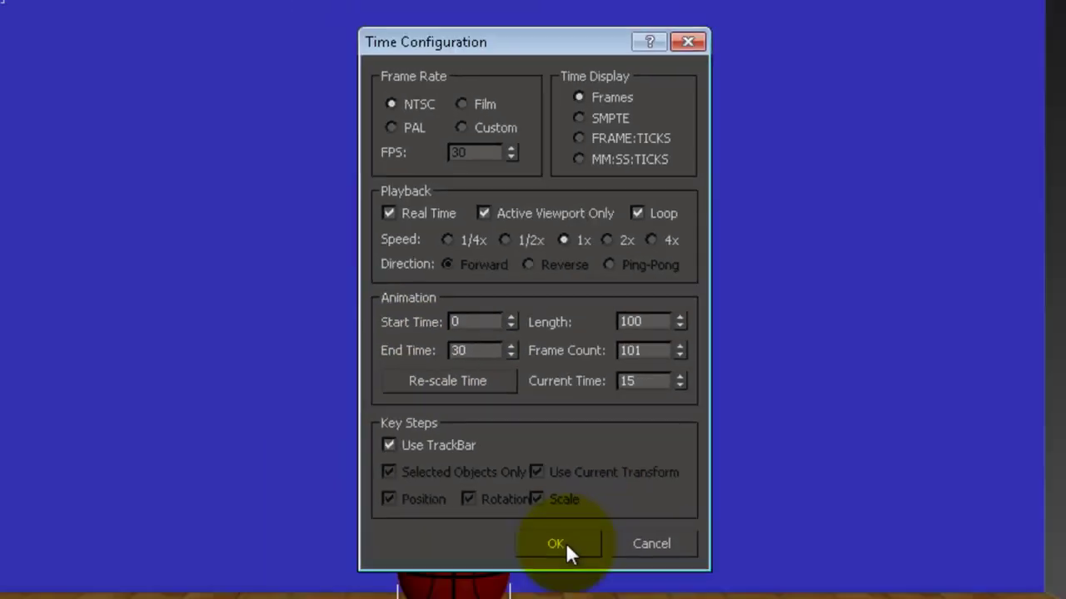
click(565, 543)
click(936, 565)
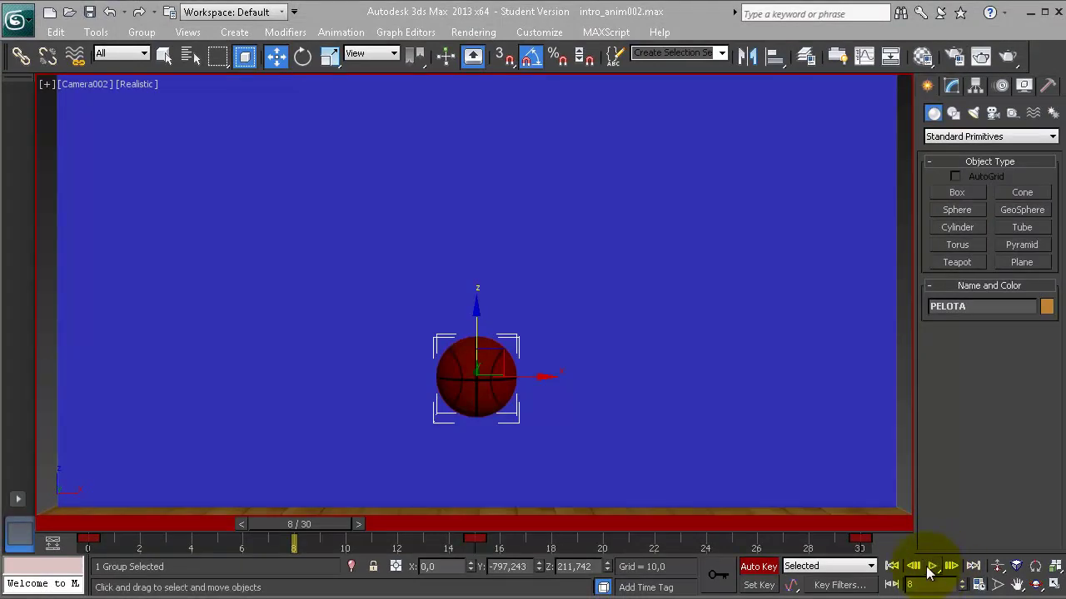
click(931, 566)
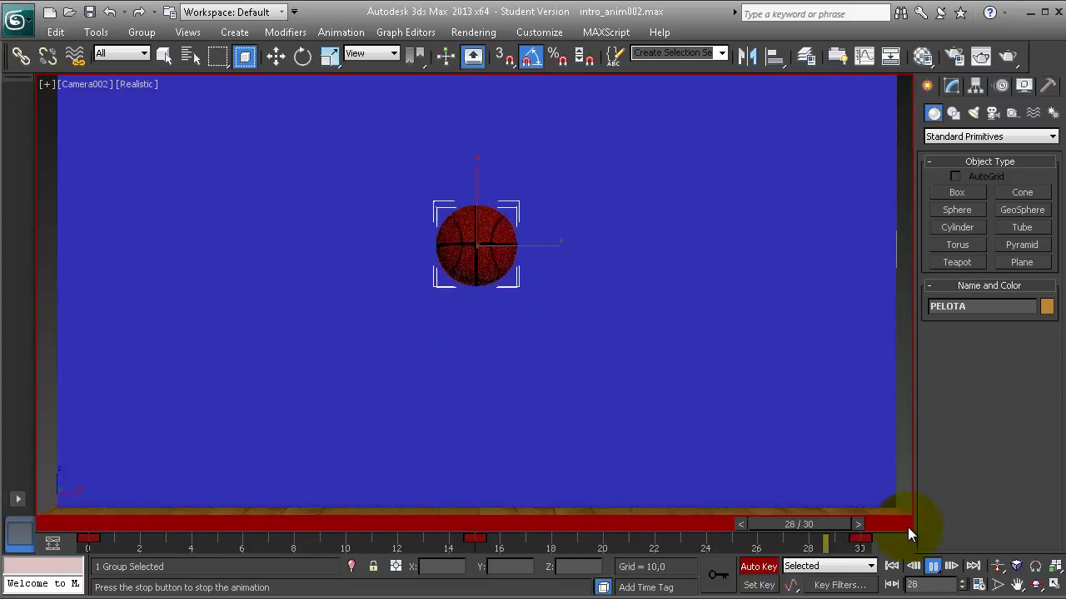
Stop playback and scrub to about frame 25 to show the 'Gráfica Movimiento Uniforme' graph
click(910, 526)
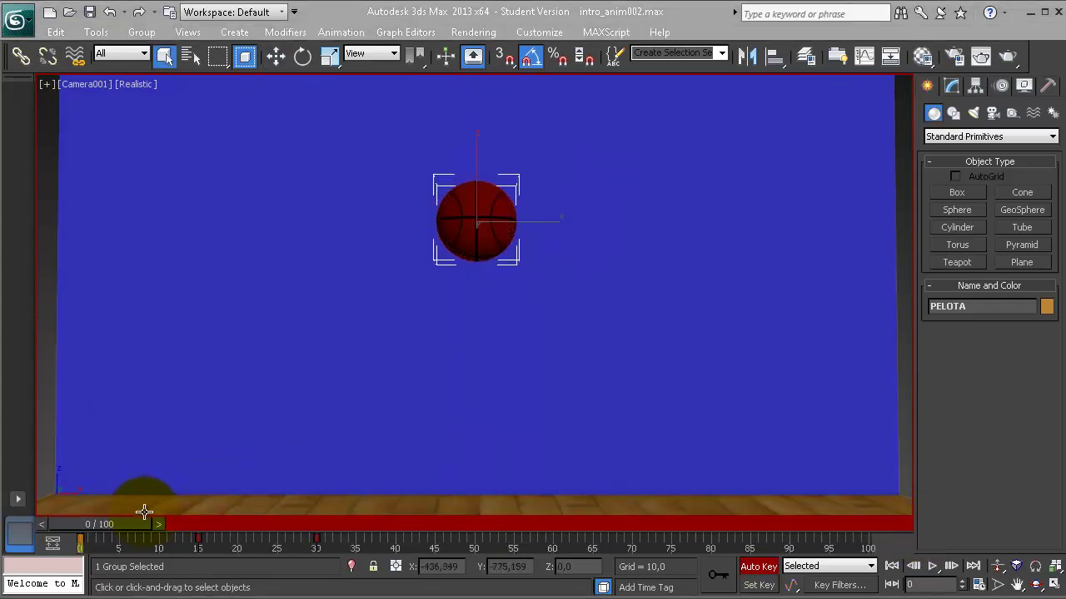
drag(126, 525, 312, 541)
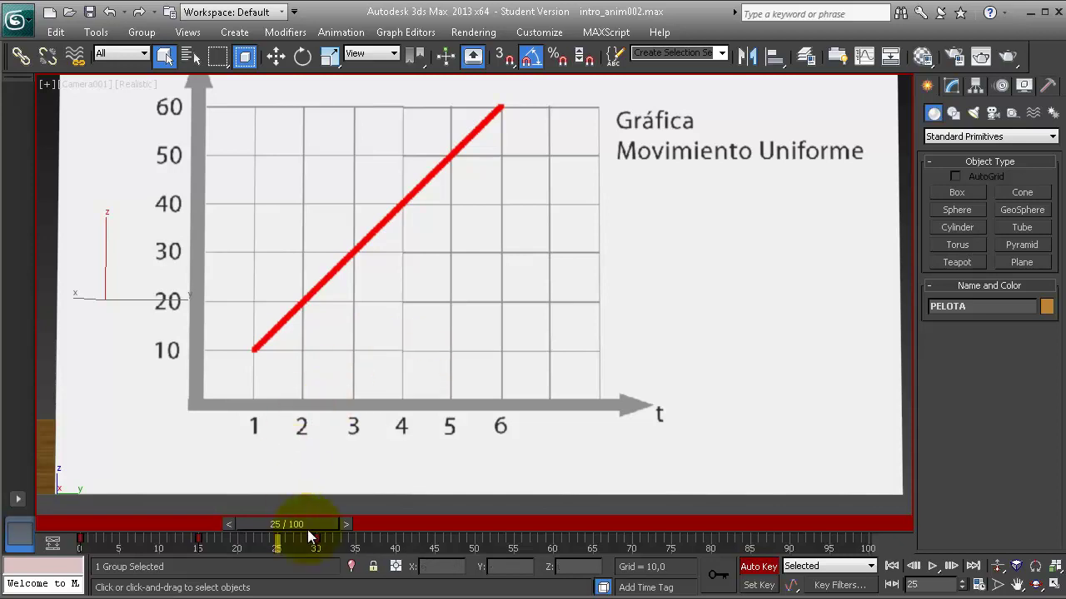
Scrub to frame 50, then frame 75, returning to Select mode (Q) after each
mouse_move(307, 530)
mouse_down()
mouse_move(321, 515)
mouse_move(491, 513)
mouse_up()
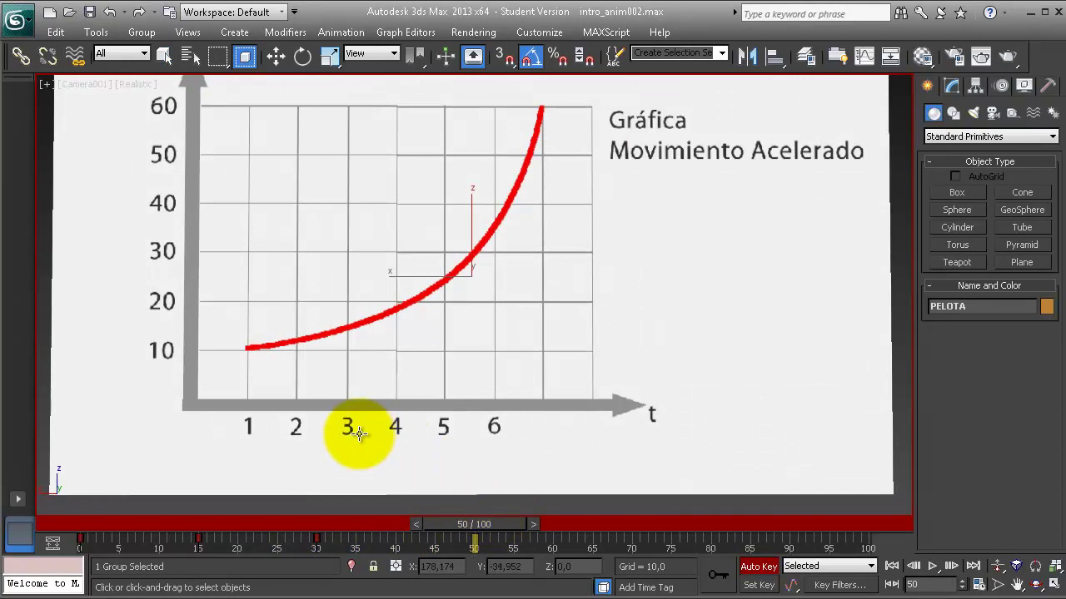
key(q)
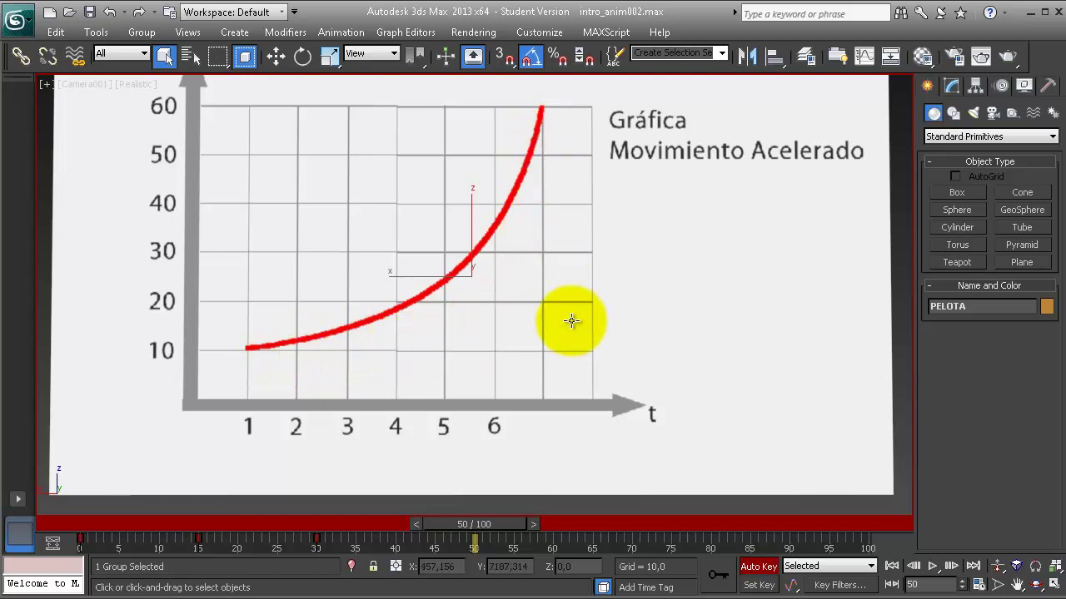
drag(490, 529, 677, 527)
key(q)
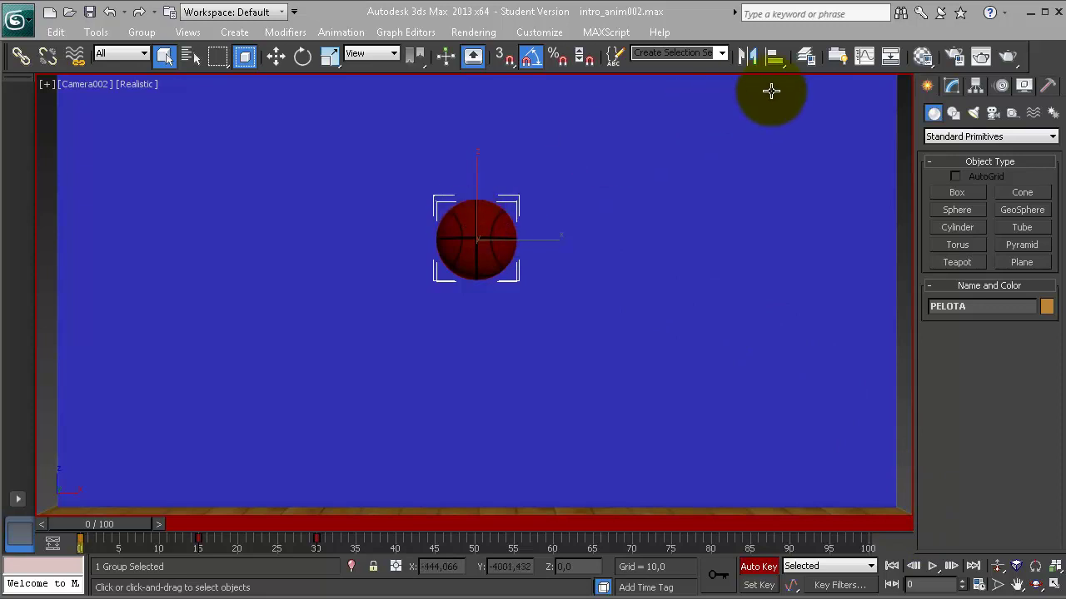
Open the Curve Editor displaying only PELOTA's Z Position track
click(865, 57)
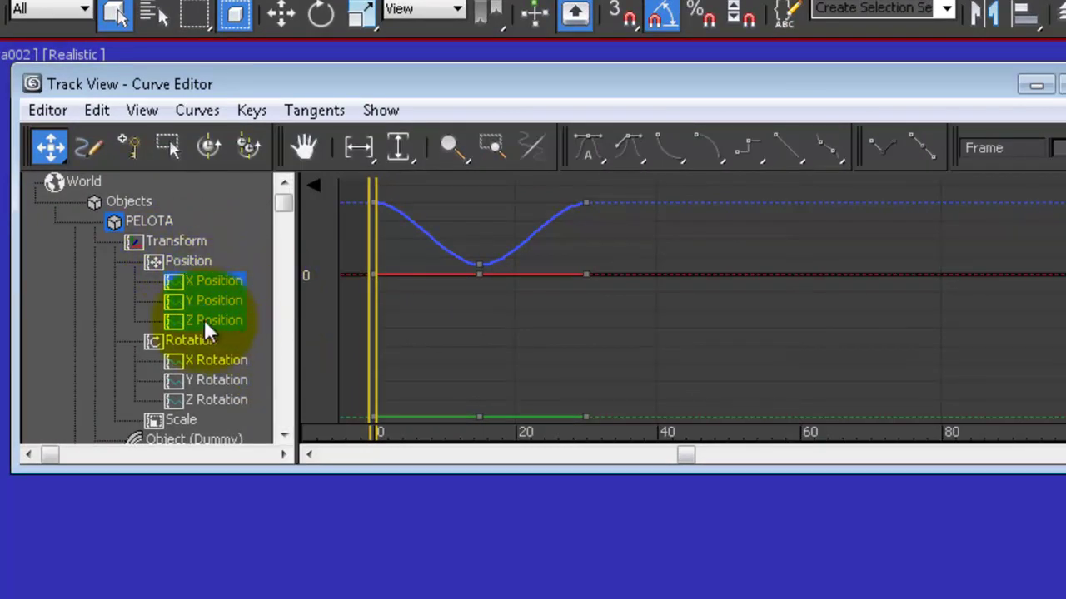
shift+click(174, 320)
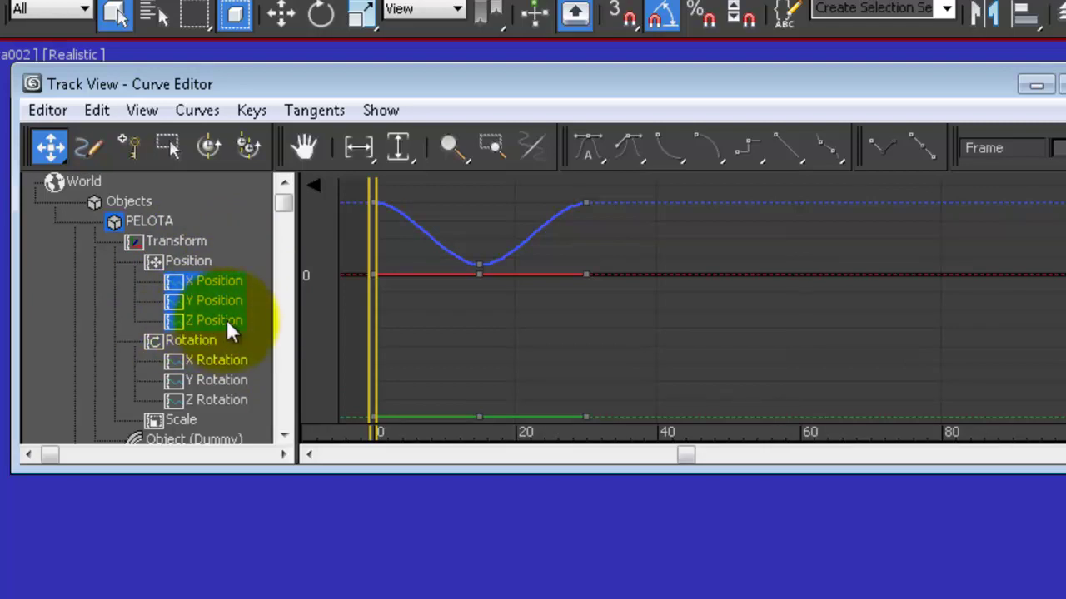
click(227, 323)
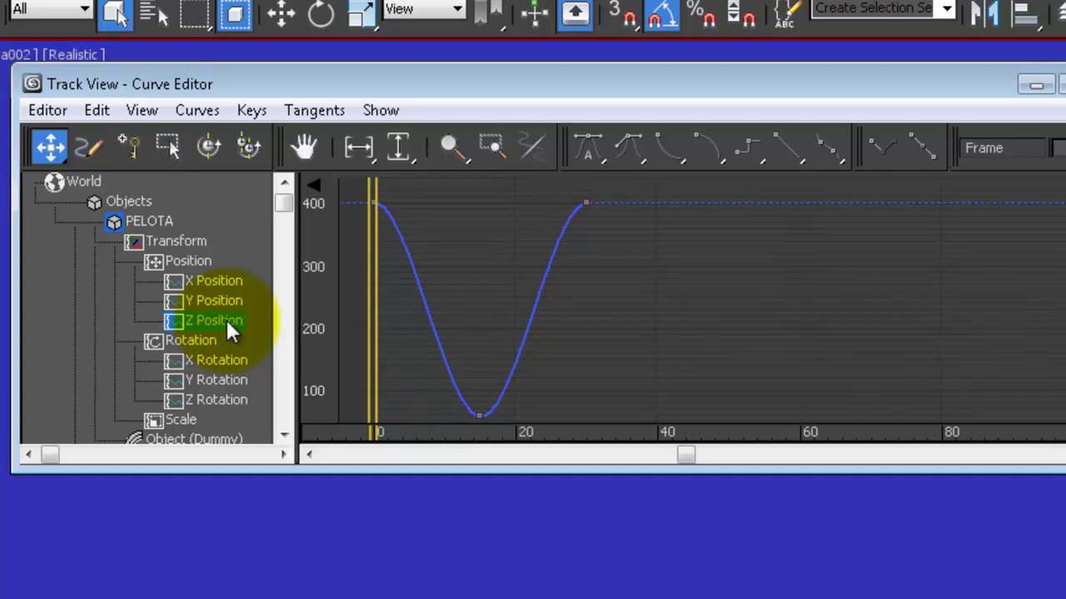
Inspect the Z Position keys at frame 0, the frame 15 low point and frame 30
click(374, 203)
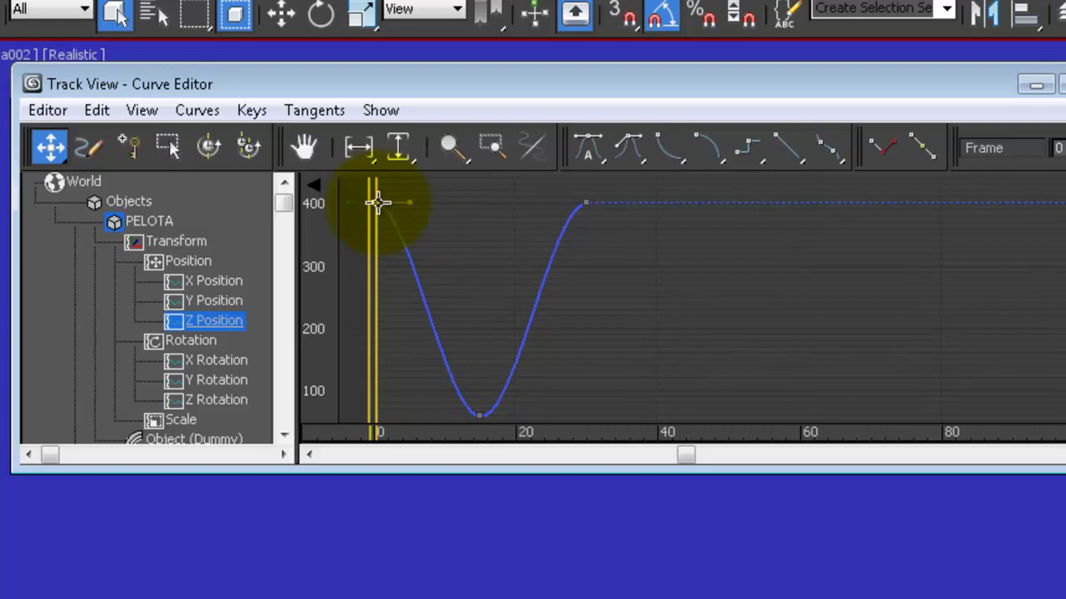
click(480, 415)
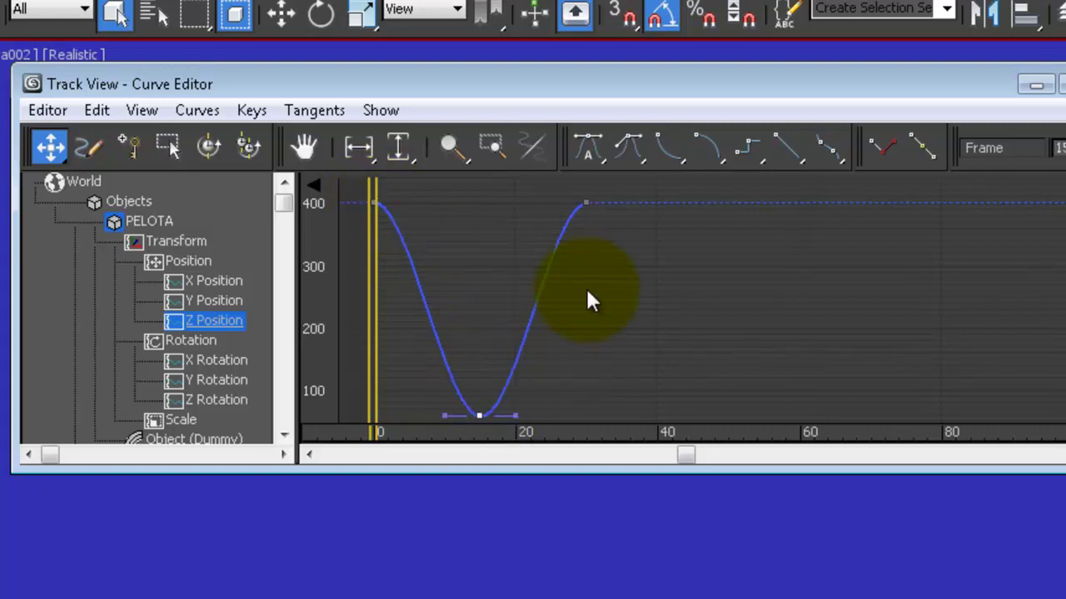
click(589, 203)
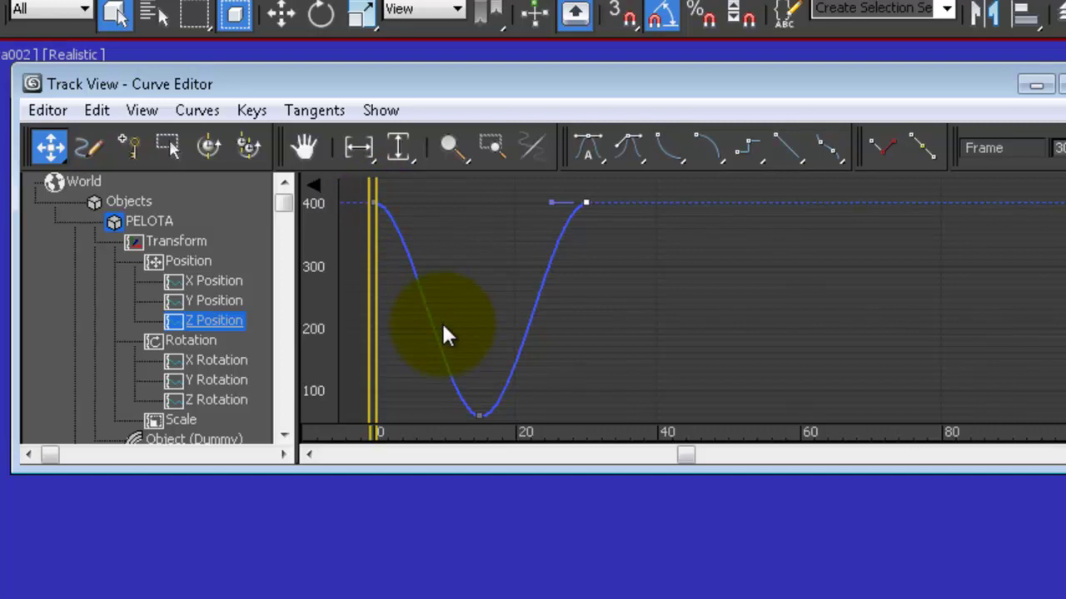
click(376, 202)
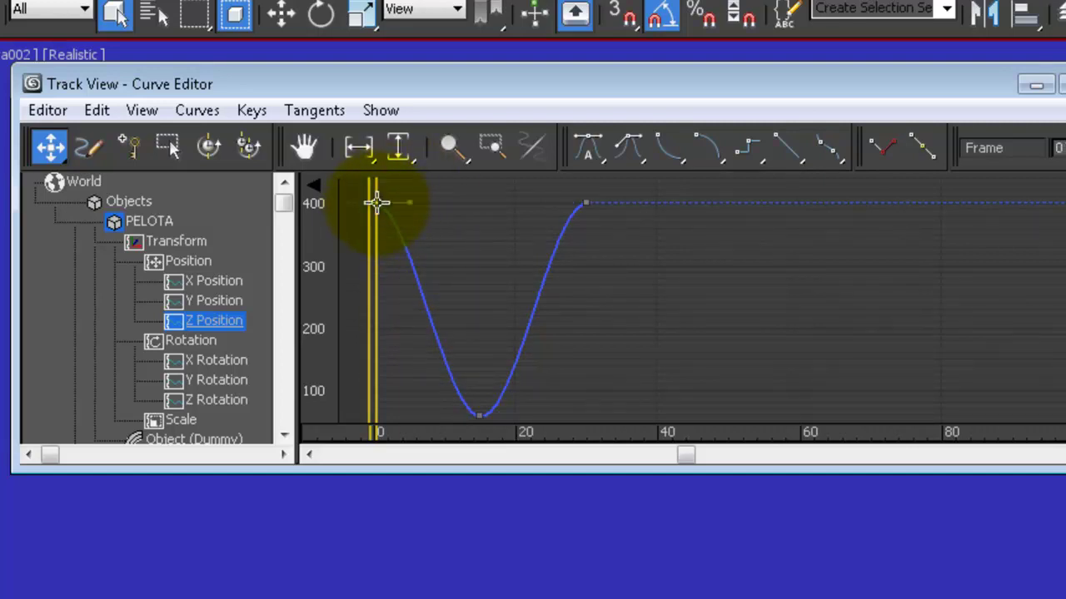
Set linear tangents on the Z Position keys at frames 0, 15 and 30
click(786, 148)
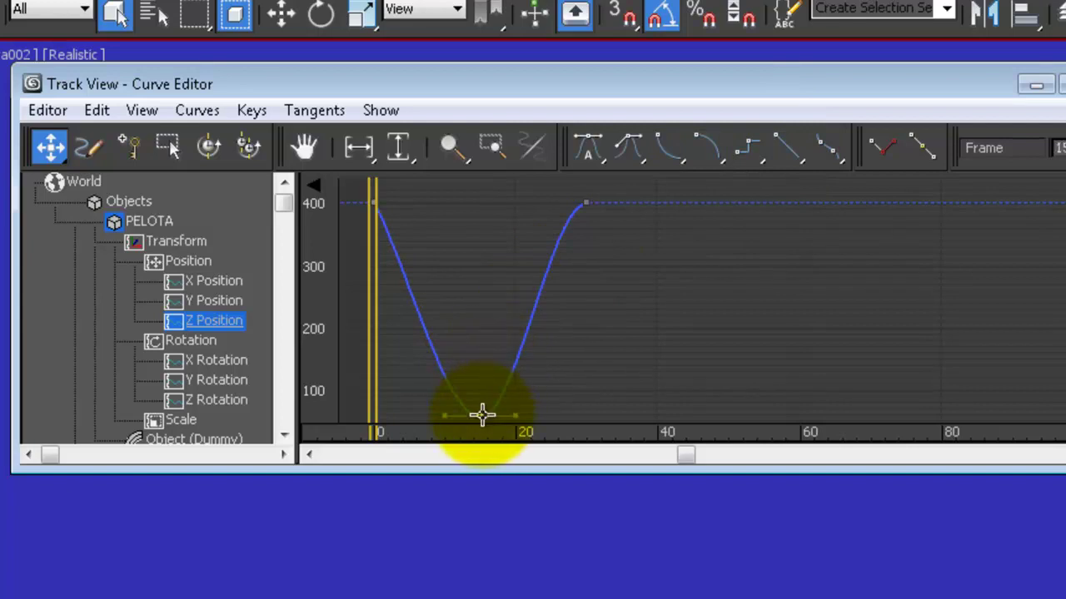
click(786, 147)
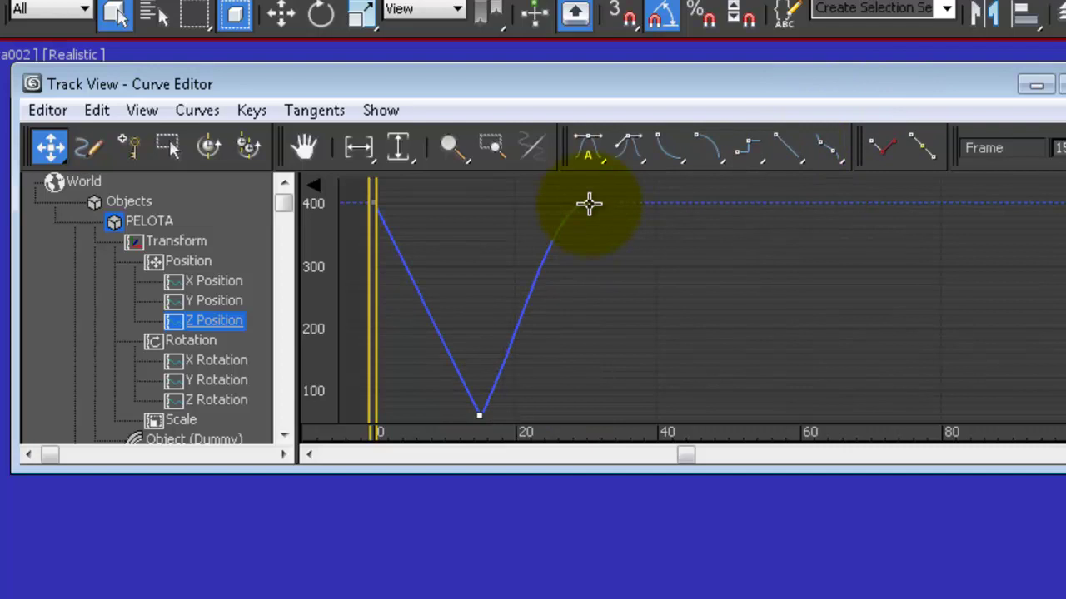
click(588, 203)
click(792, 151)
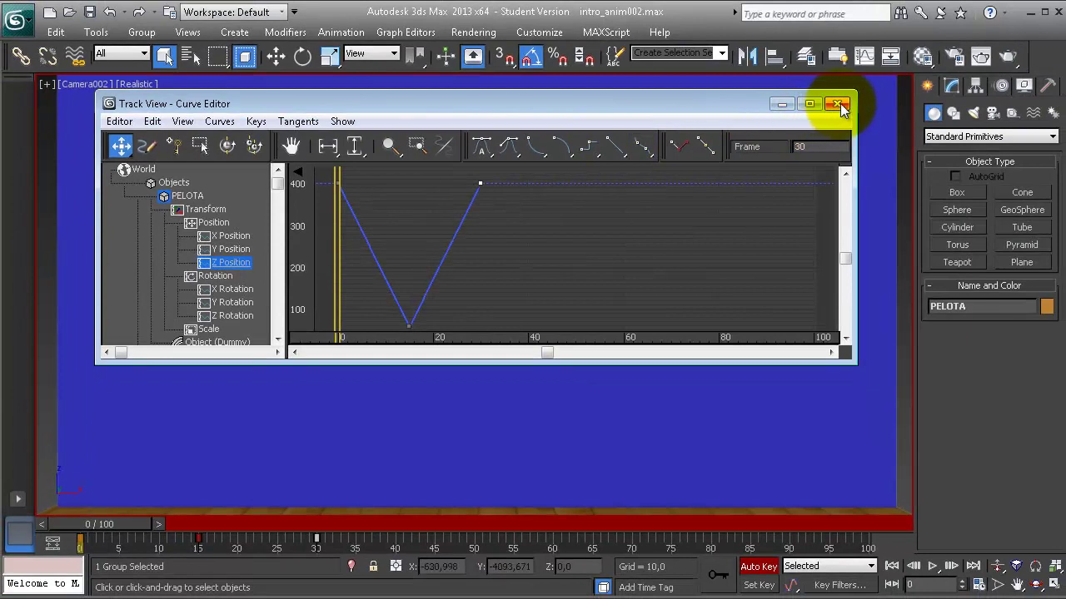
Close the Curve Editor, play and stop the bounce, then scrub back to frame 4
click(838, 104)
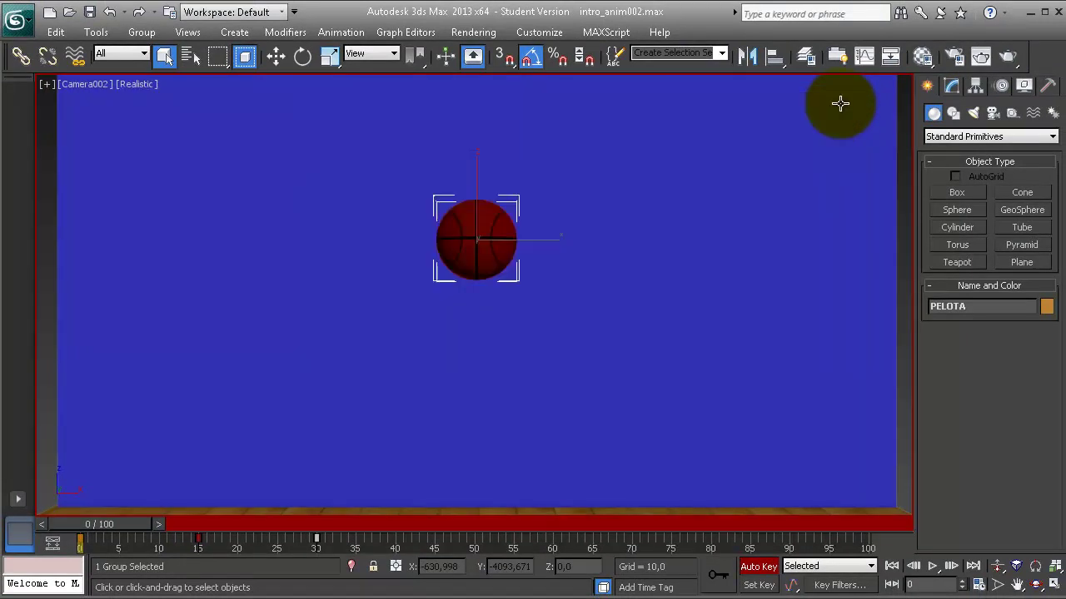
click(933, 567)
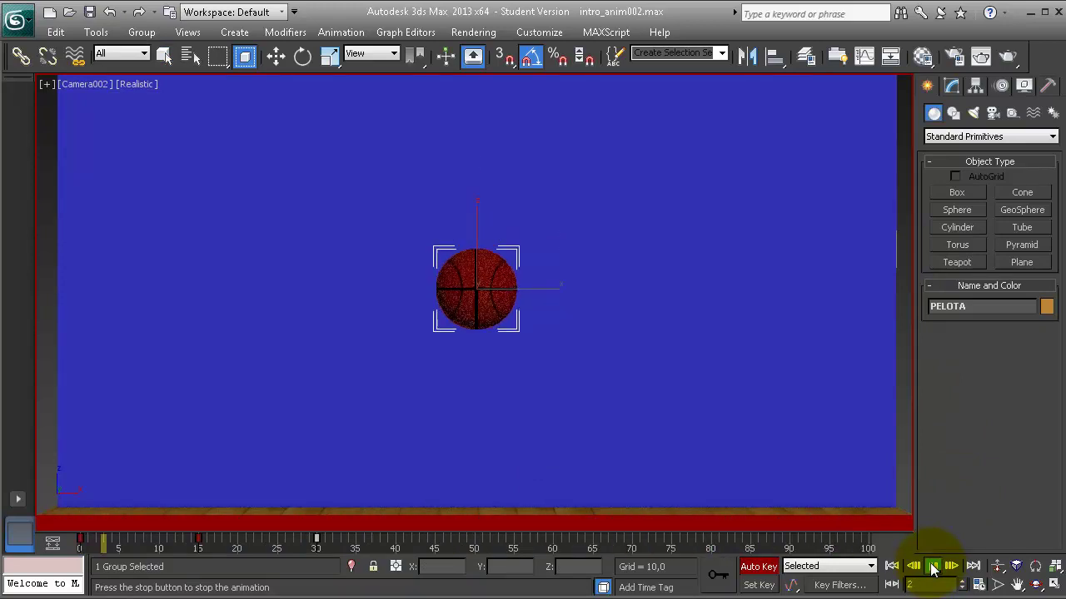
click(933, 567)
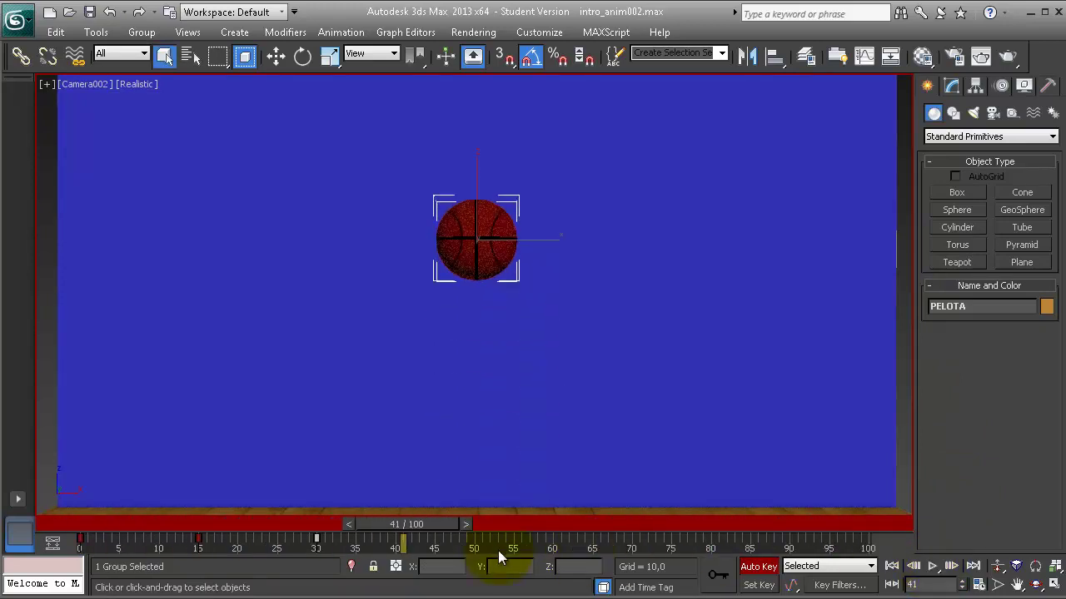
drag(445, 534, 127, 500)
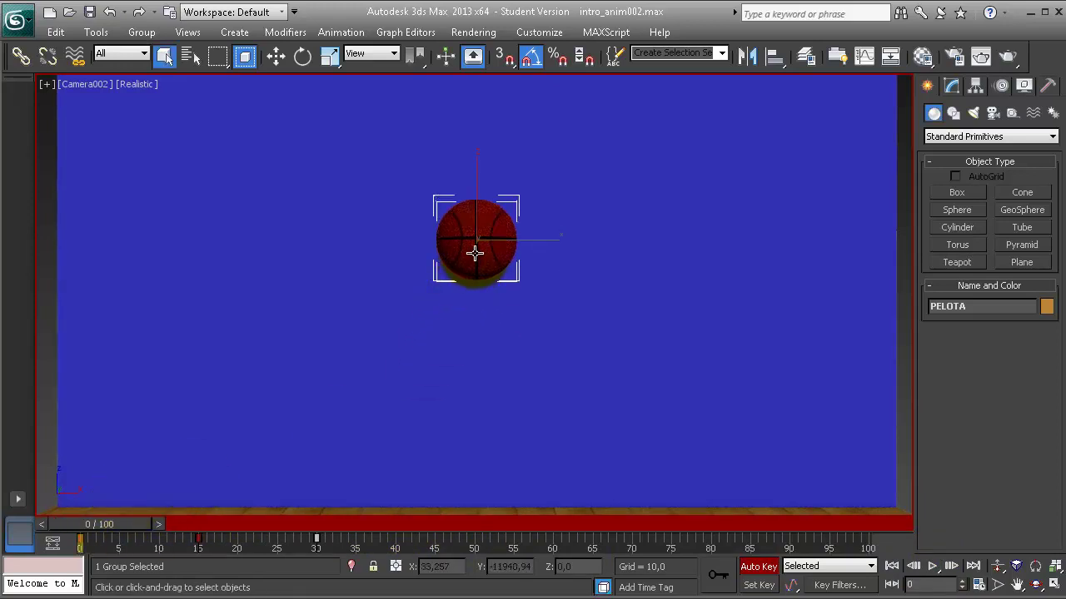
Show only PELOTA's Z Position curve and set the frame 0 key's tangents to Auto
click(858, 63)
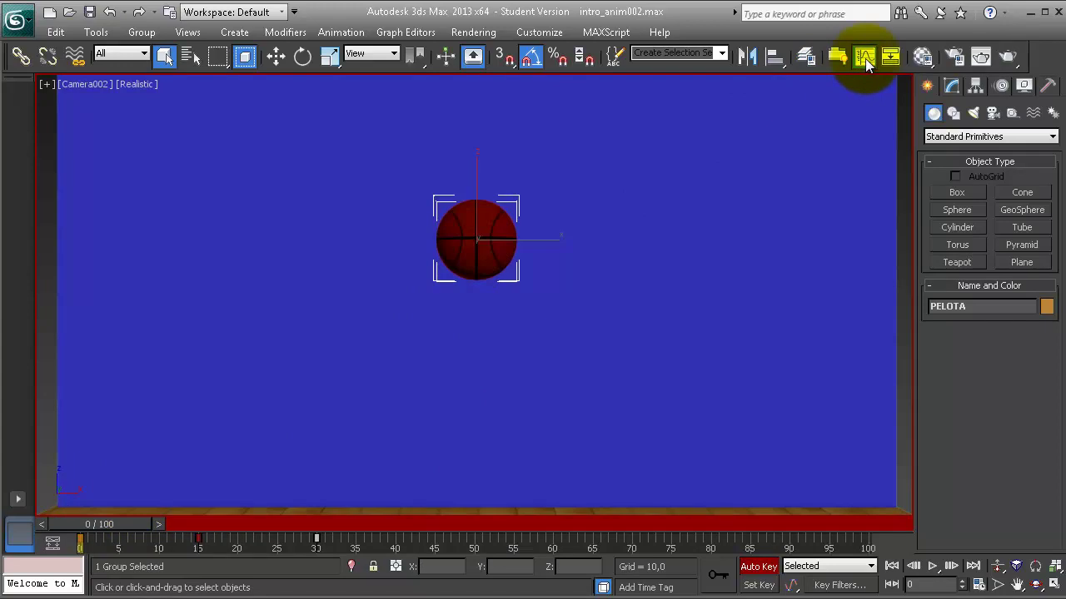
click(233, 263)
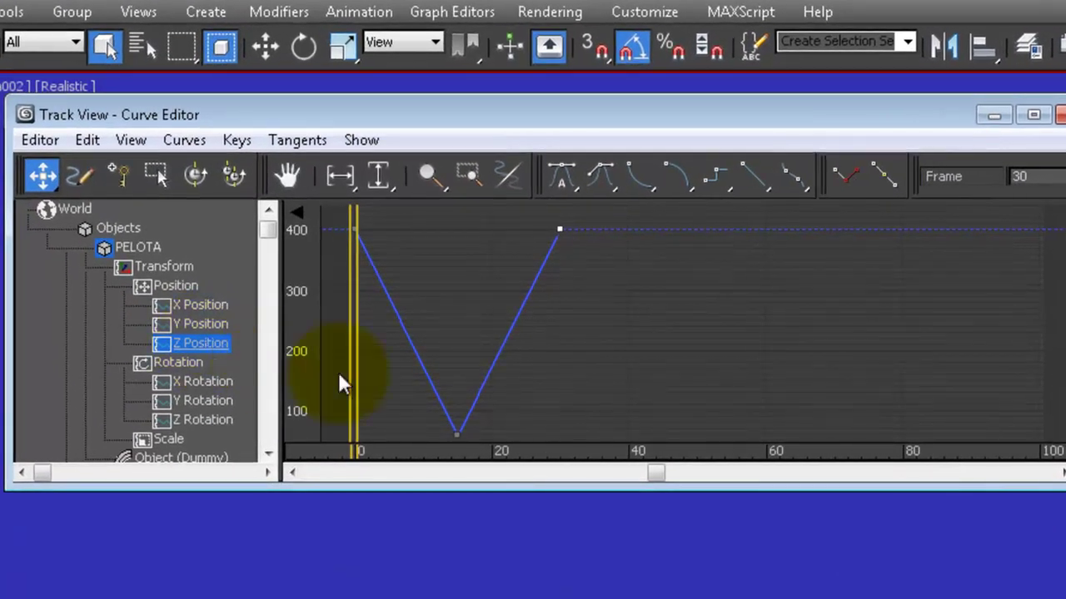
click(357, 229)
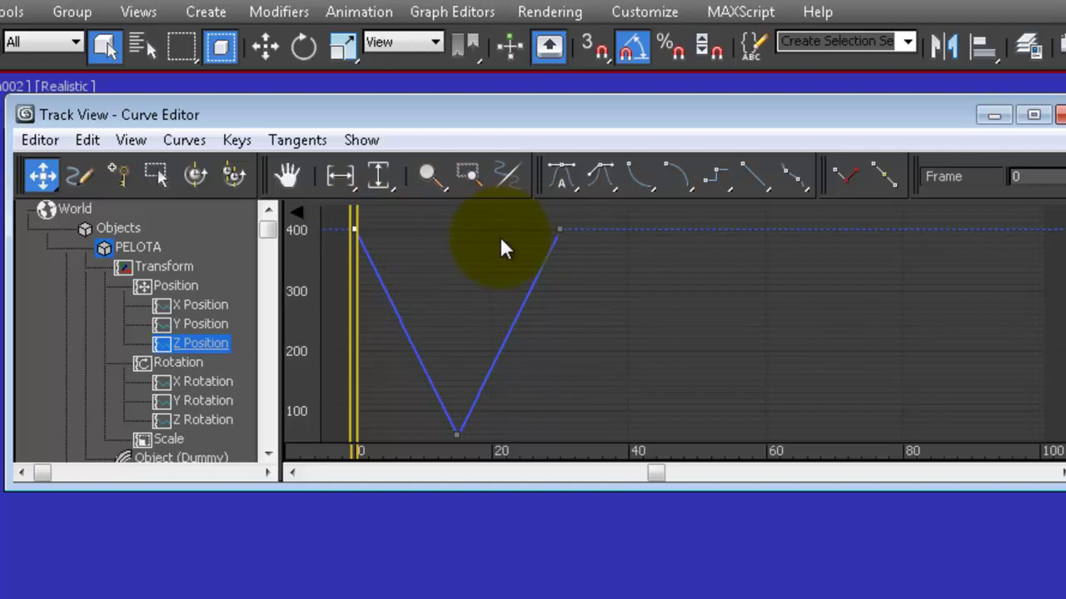
click(563, 182)
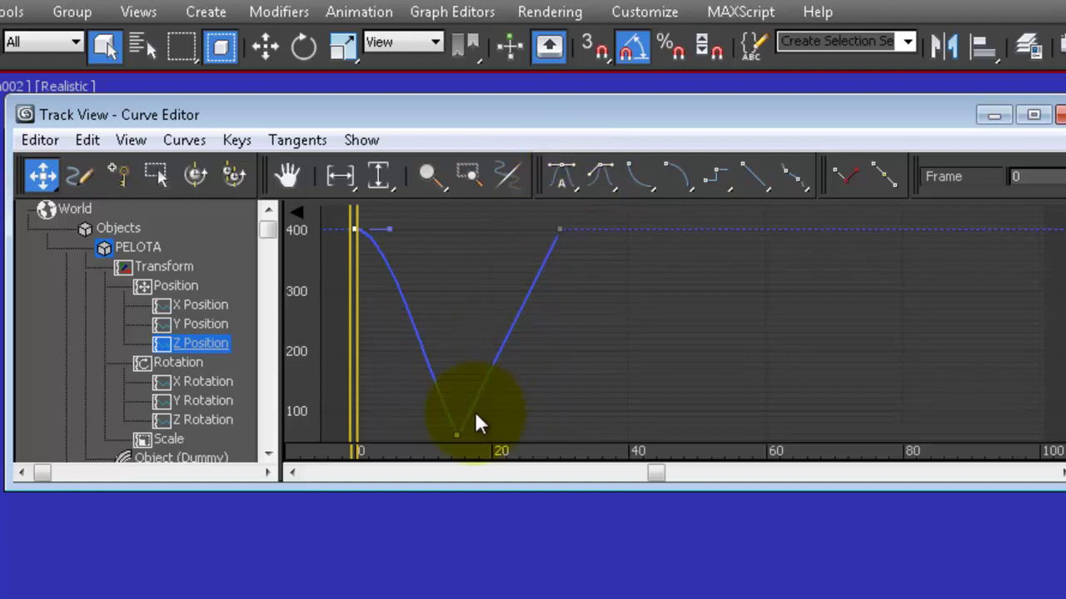
Set Auto tangents on the frame 15 and frame 30 keys, then reselect the frame 0 key
click(458, 434)
click(564, 180)
click(559, 228)
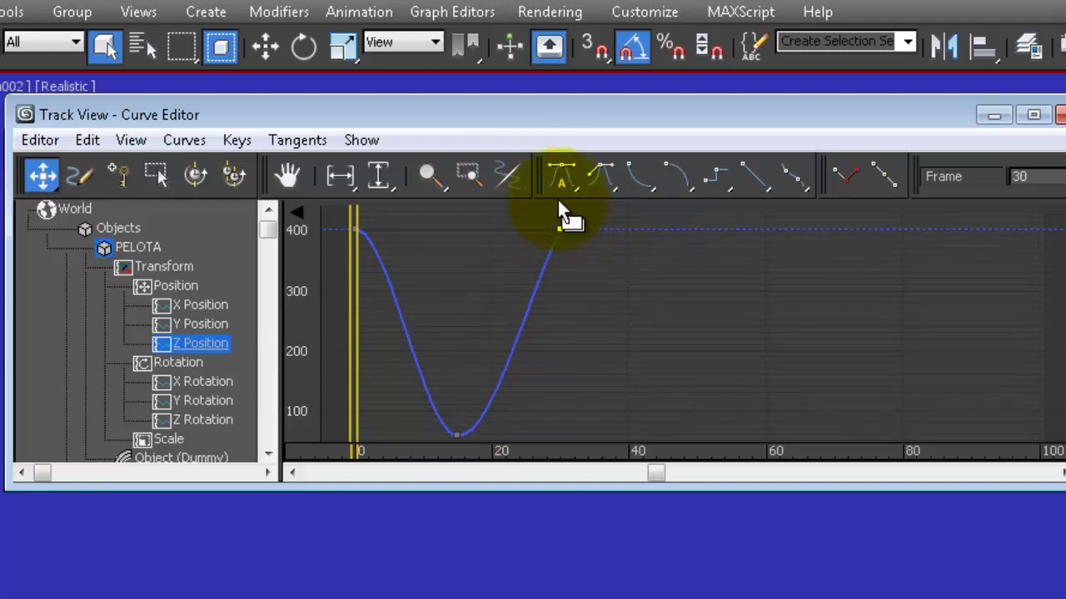
click(561, 180)
click(561, 180)
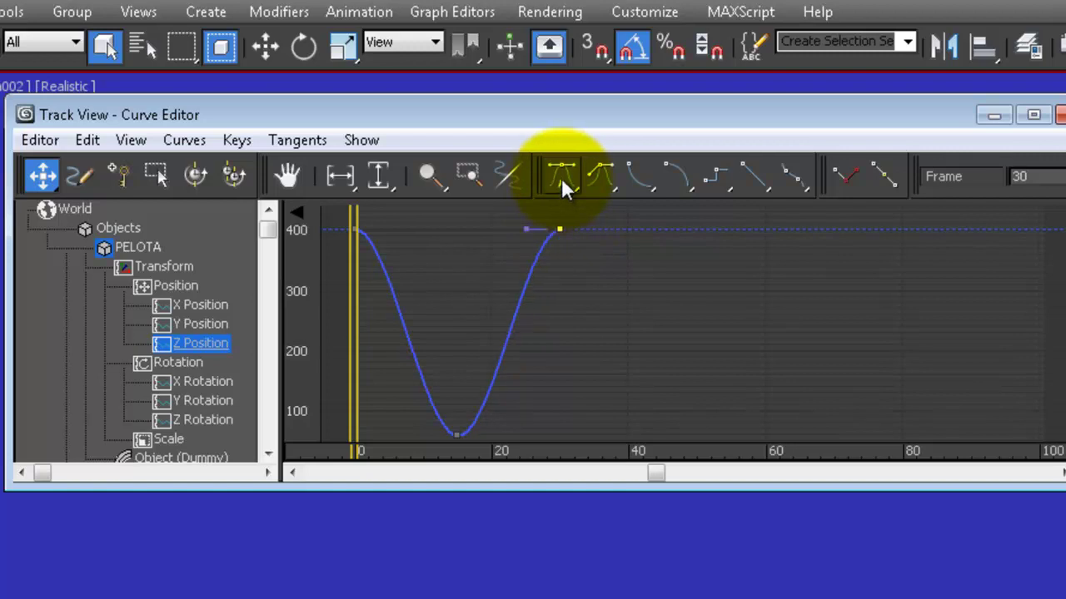
click(521, 310)
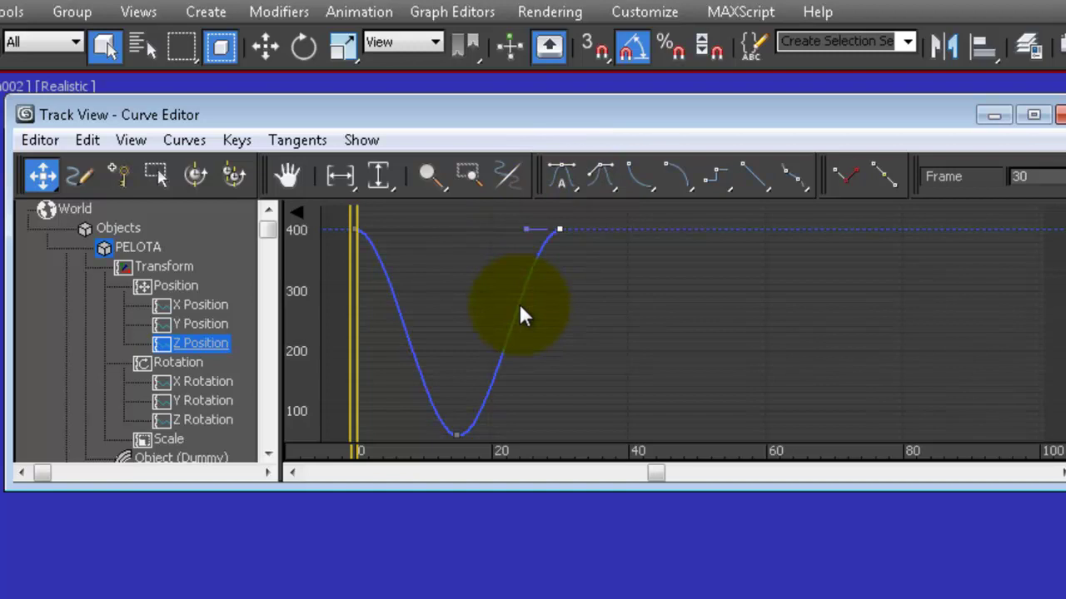
click(354, 230)
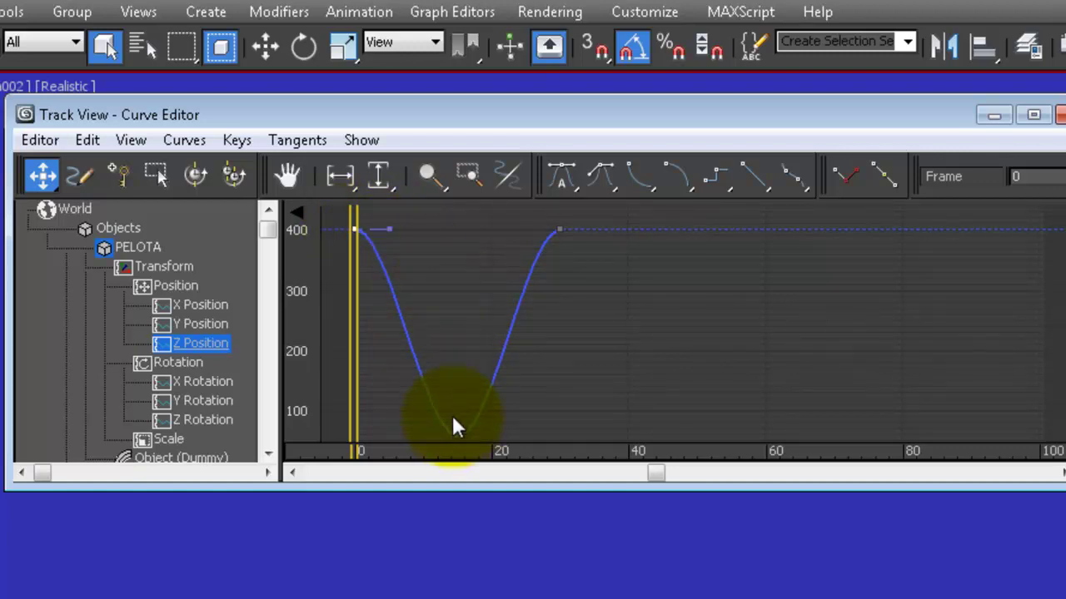
Drag tangent handles so the curve leaves frame 0 flat and eases into the frame-15 key
drag(388, 227, 426, 224)
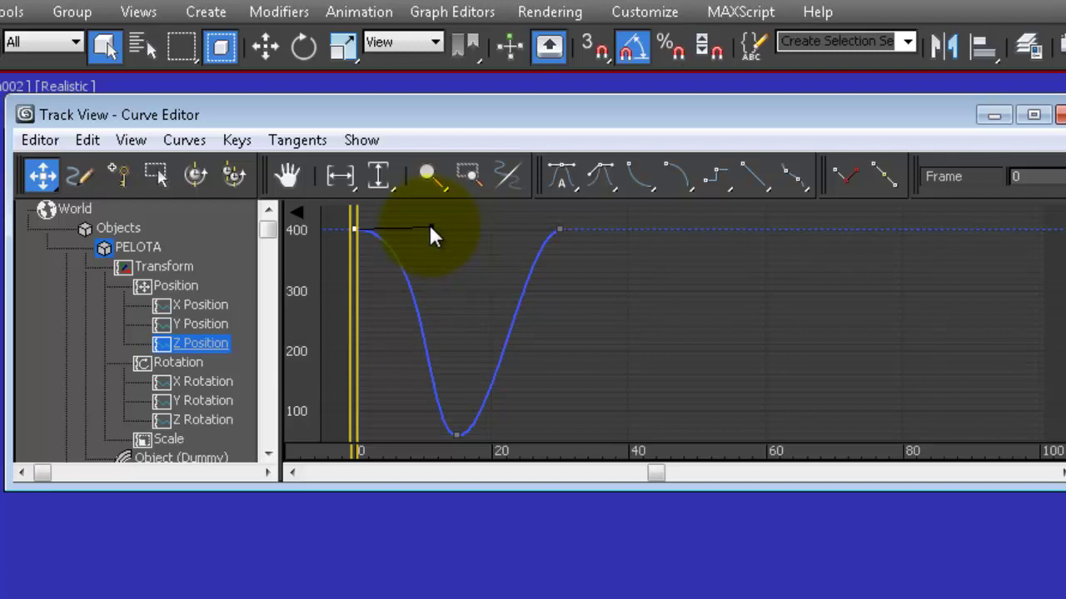
click(456, 434)
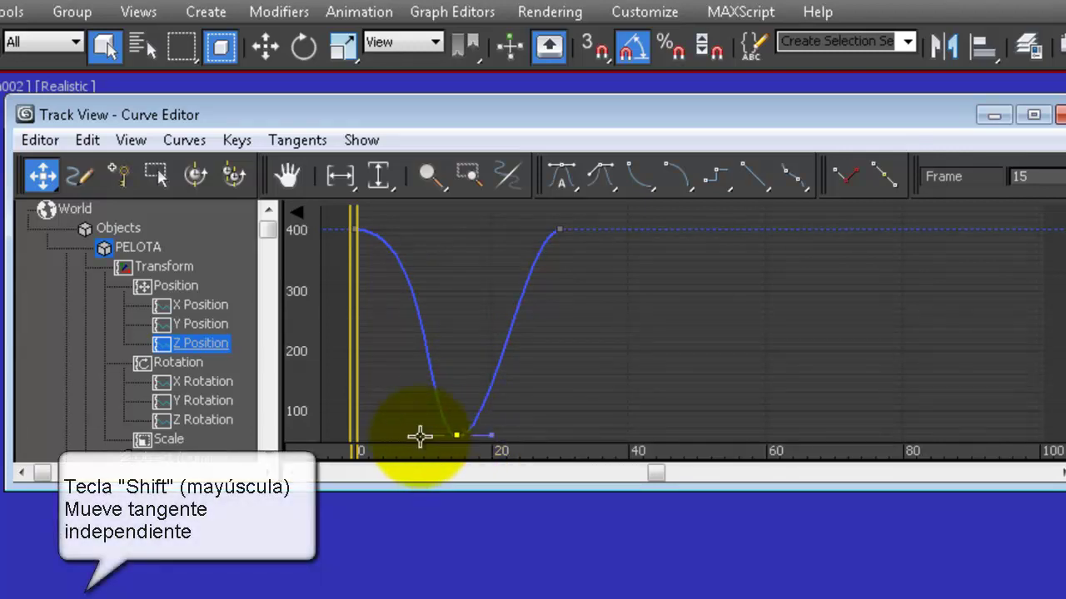
shift+drag(431, 436, 493, 434)
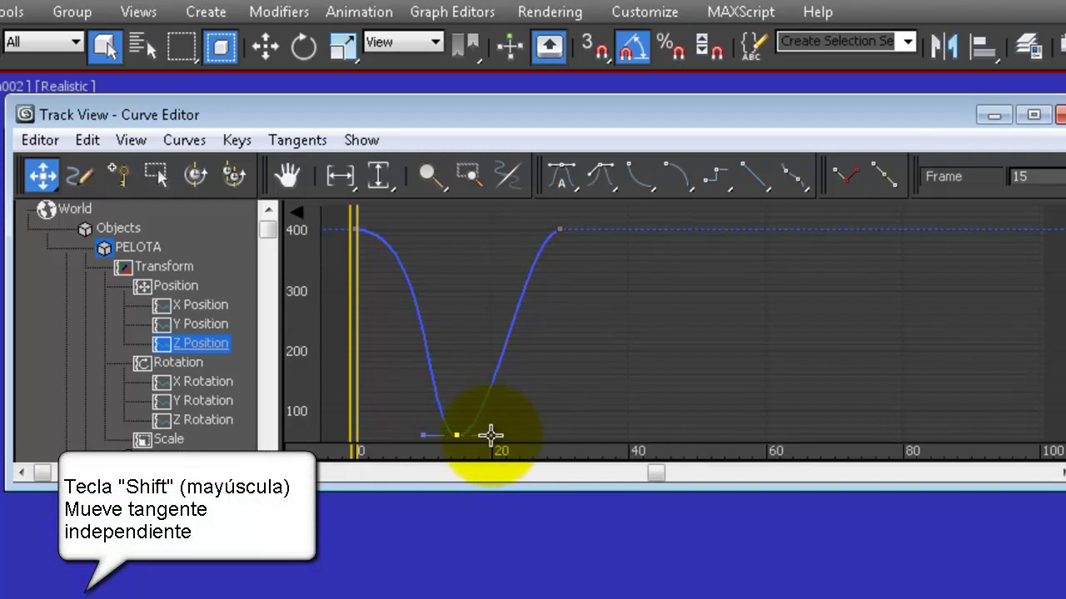
shift+drag(502, 436, 491, 436)
shift+drag(423, 436, 457, 375)
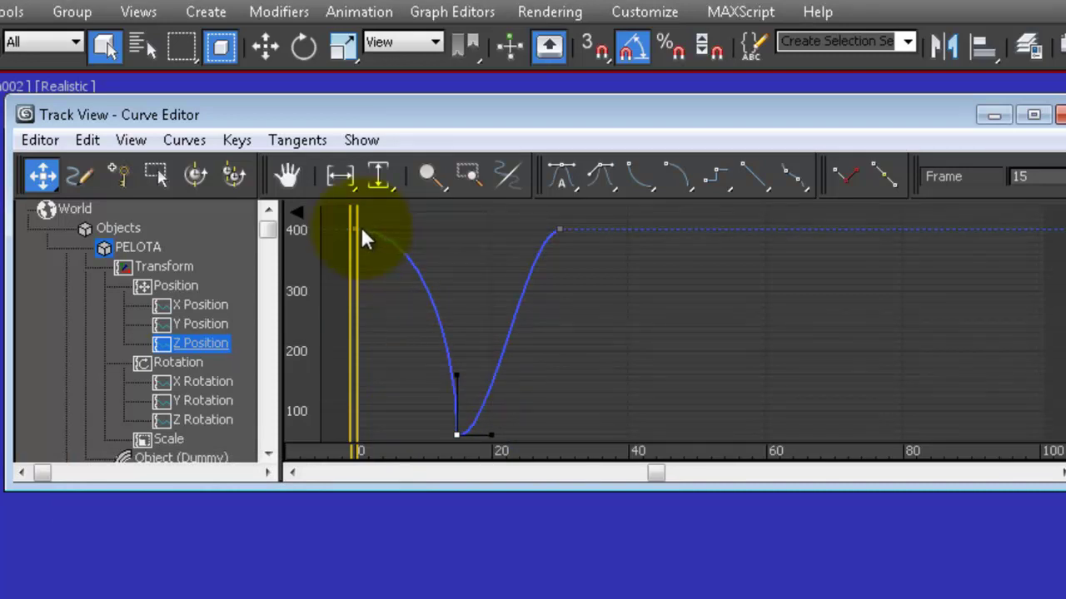
mouse_move(363, 231)
mouse_down()
mouse_move(421, 283)
mouse_move(377, 236)
mouse_up()
Break the frame-15 key's tangents into a sharp V and flatten the approach to frame 30
click(456, 435)
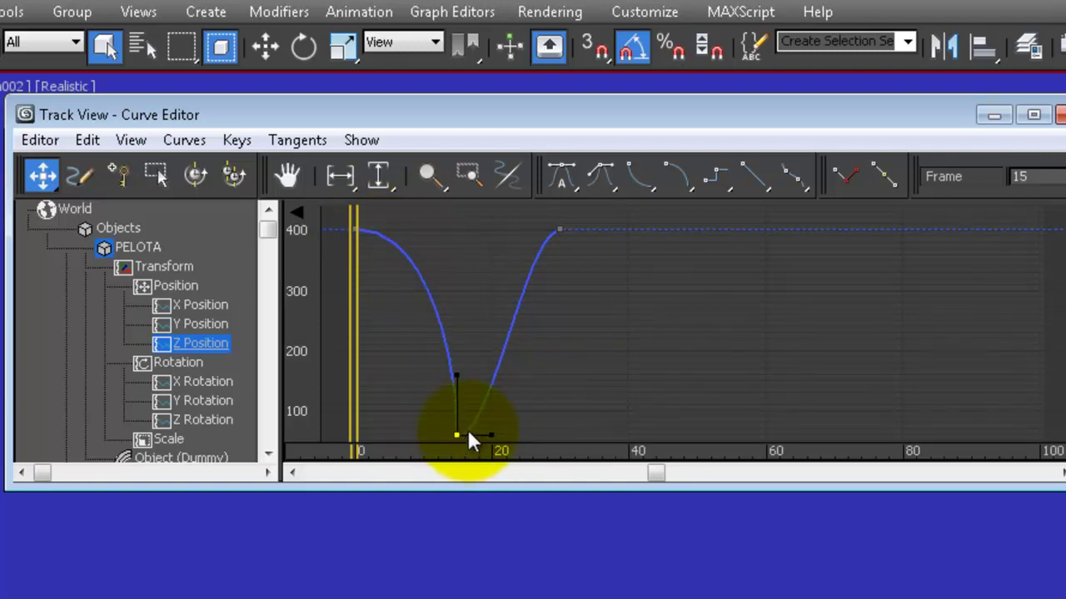
drag(467, 429, 497, 262)
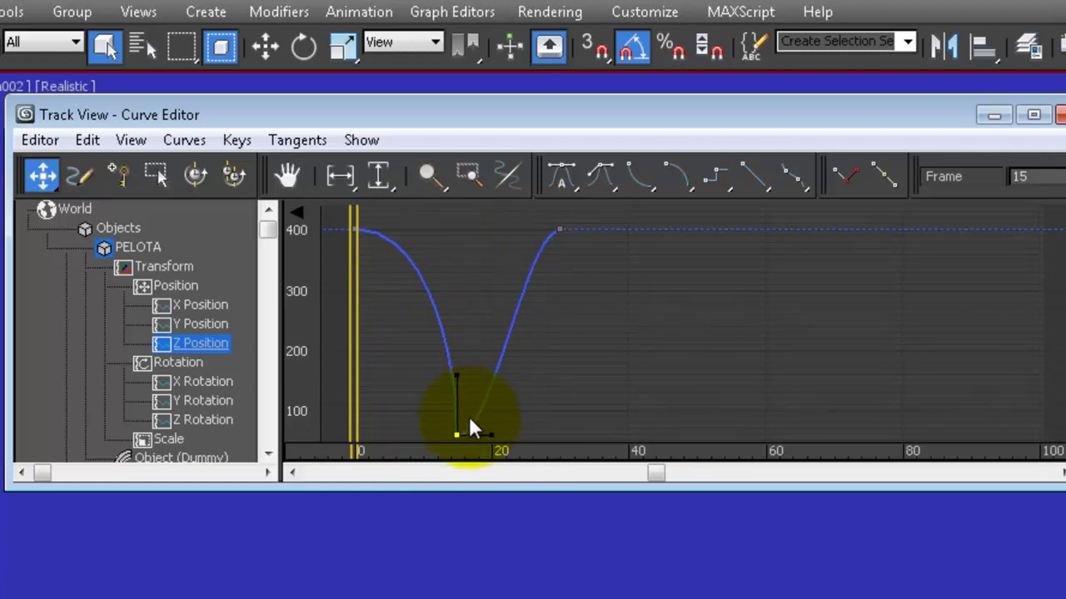
click(490, 435)
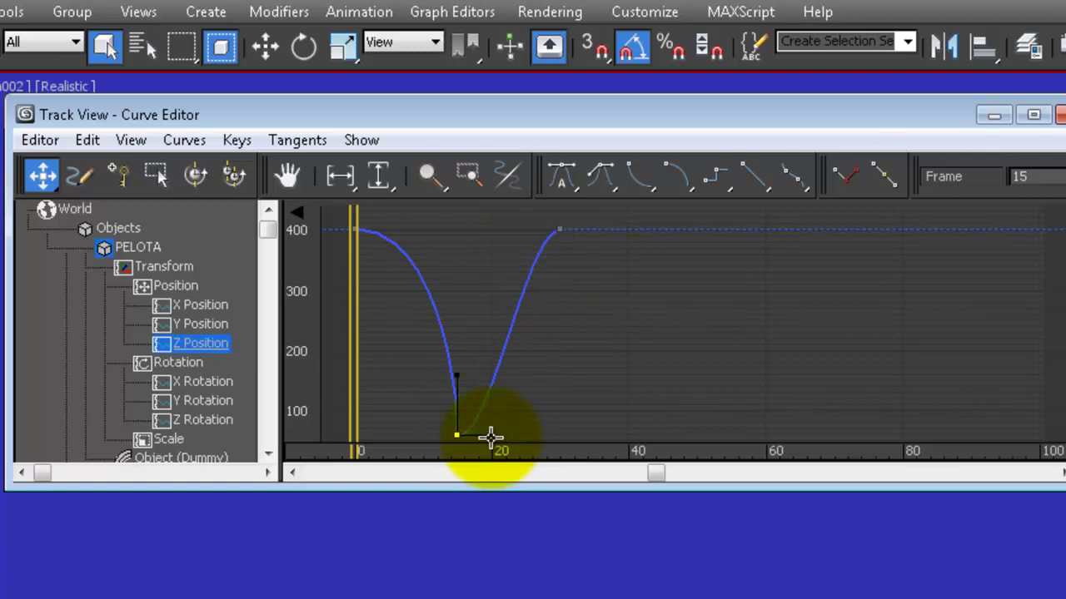
drag(495, 448, 456, 349)
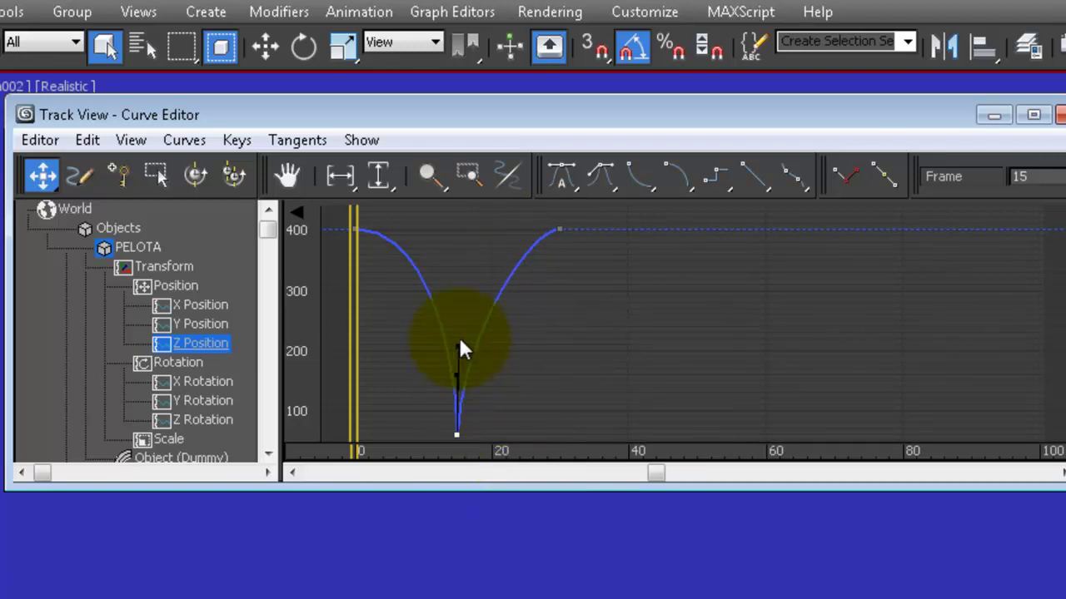
click(558, 230)
drag(527, 230, 488, 231)
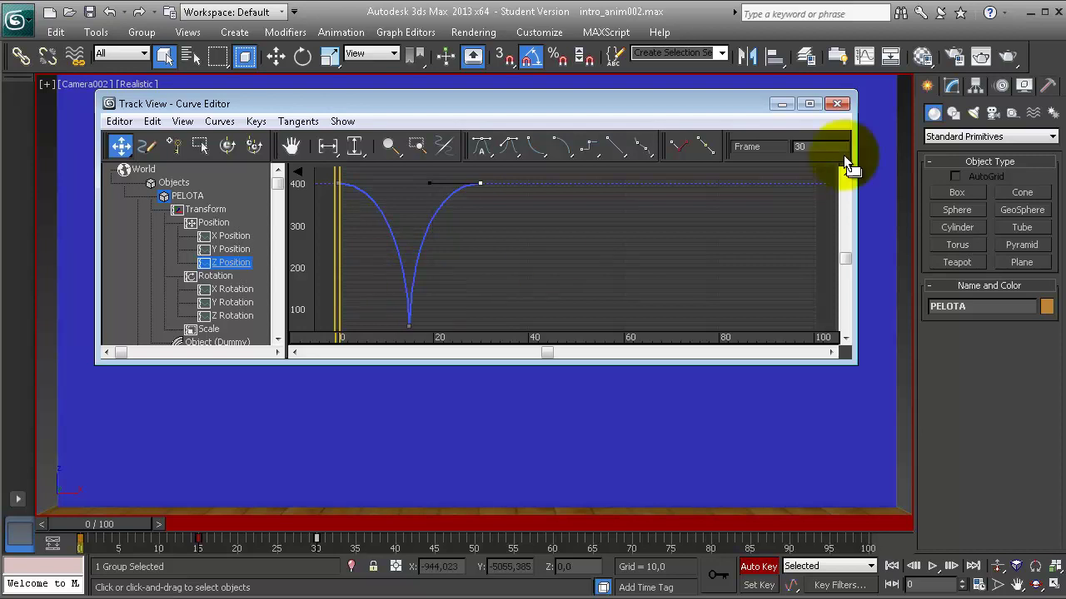
Close the Curve Editor, play the bounce once, then return to frame 0 with Home
click(839, 104)
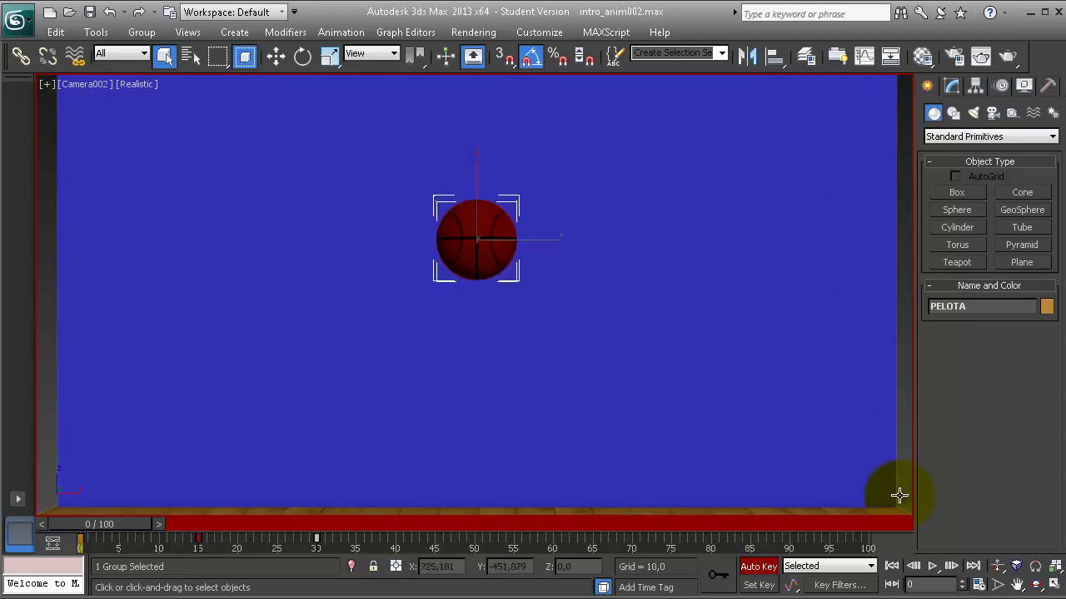
click(932, 567)
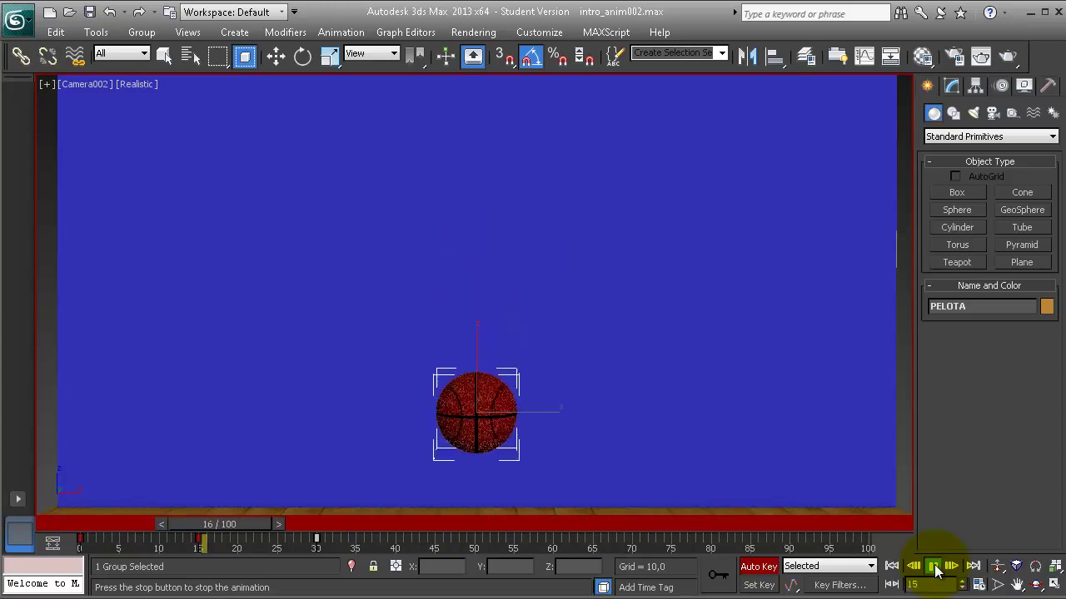
click(934, 567)
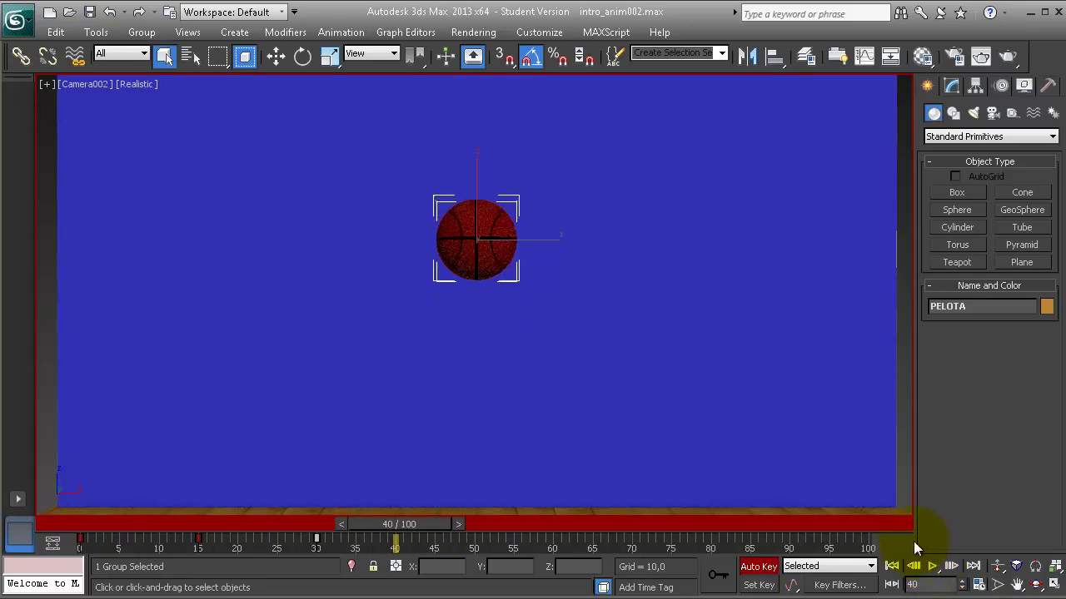
key(Home)
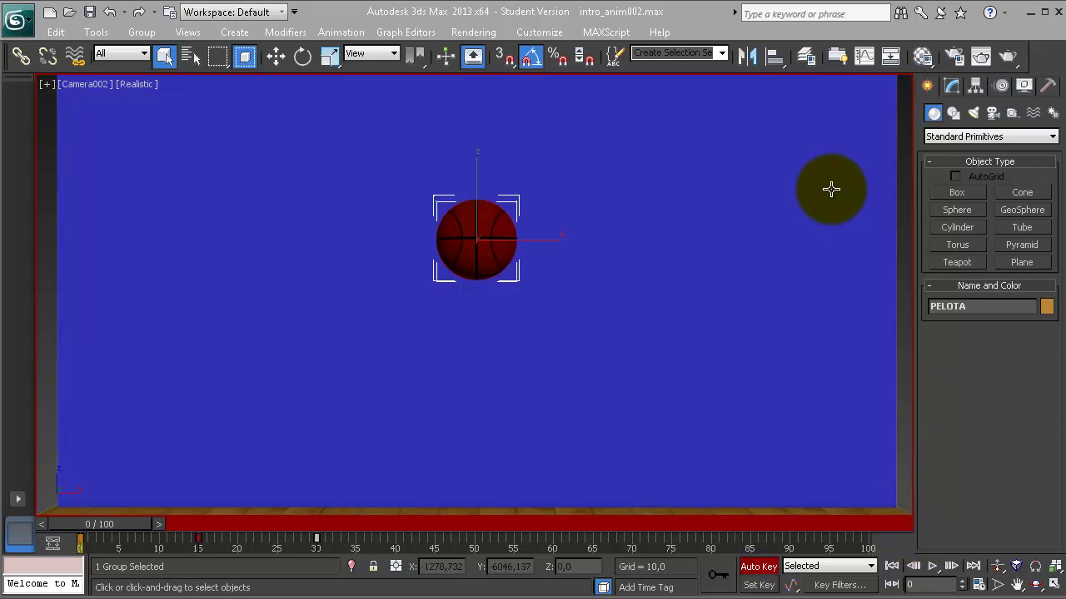
Set the Z Position Out Of Range Types to Loop at both ends
click(864, 56)
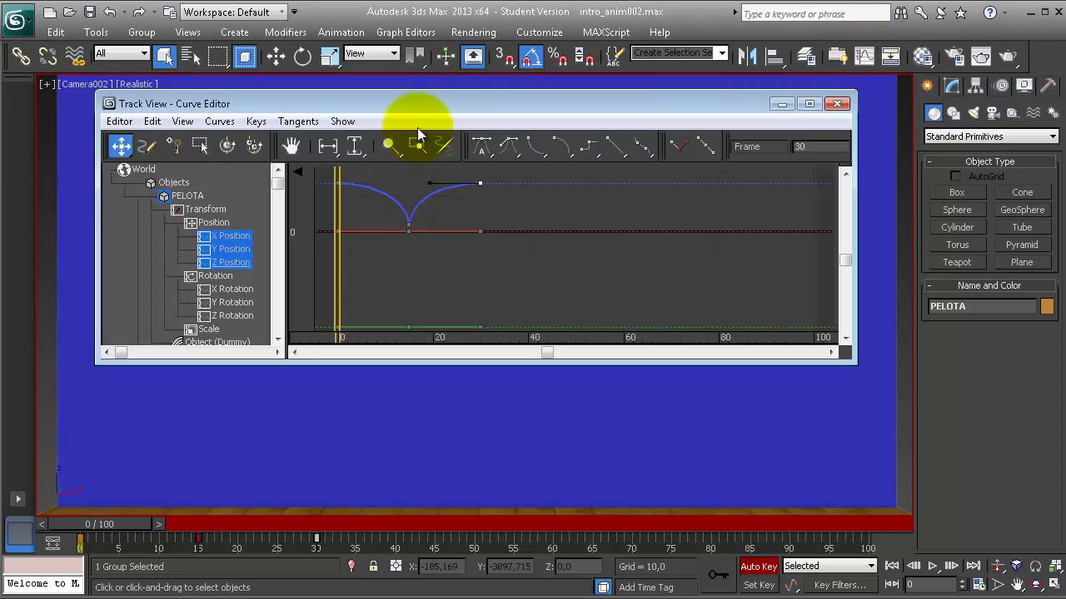
click(248, 264)
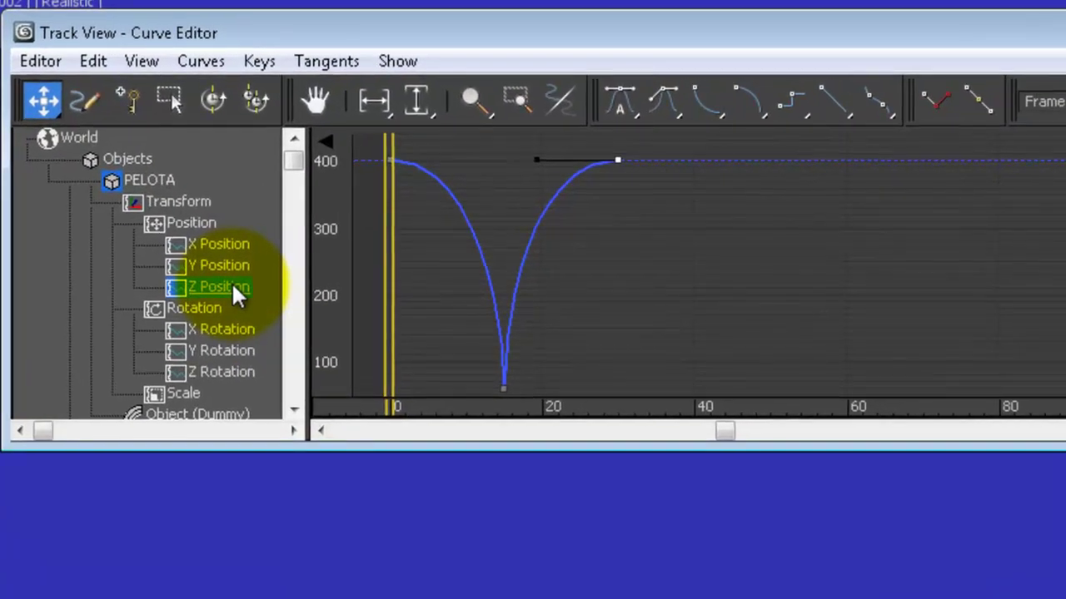
click(96, 59)
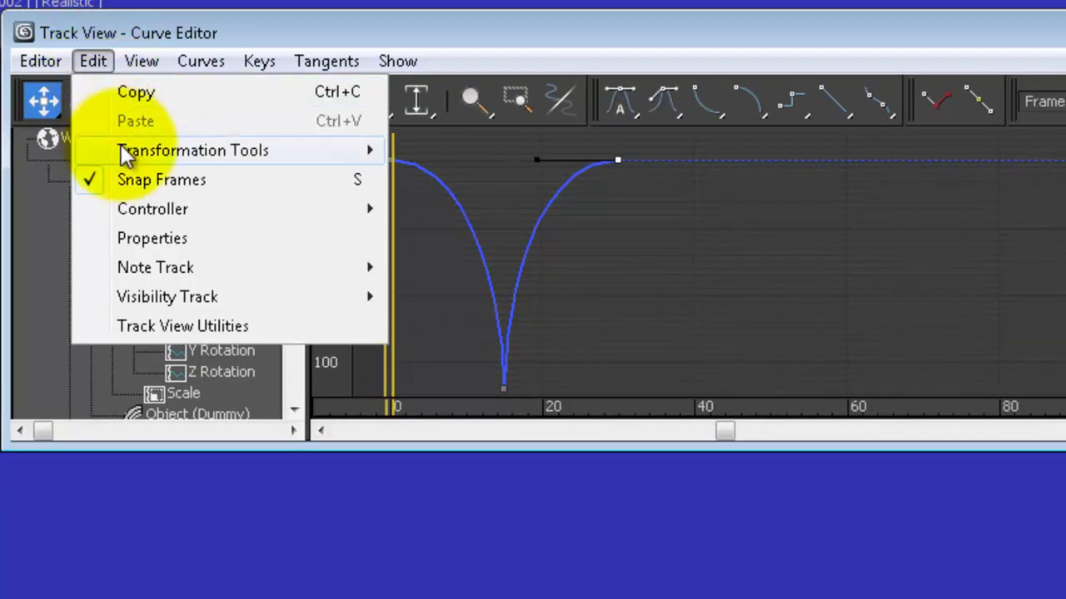
mouse_move(152, 209)
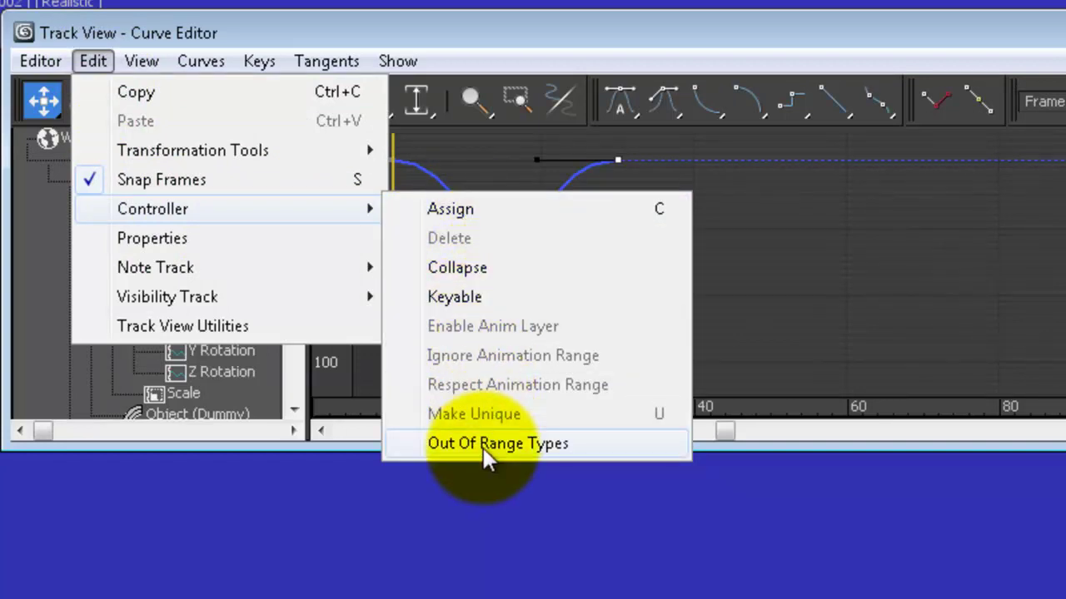
click(506, 449)
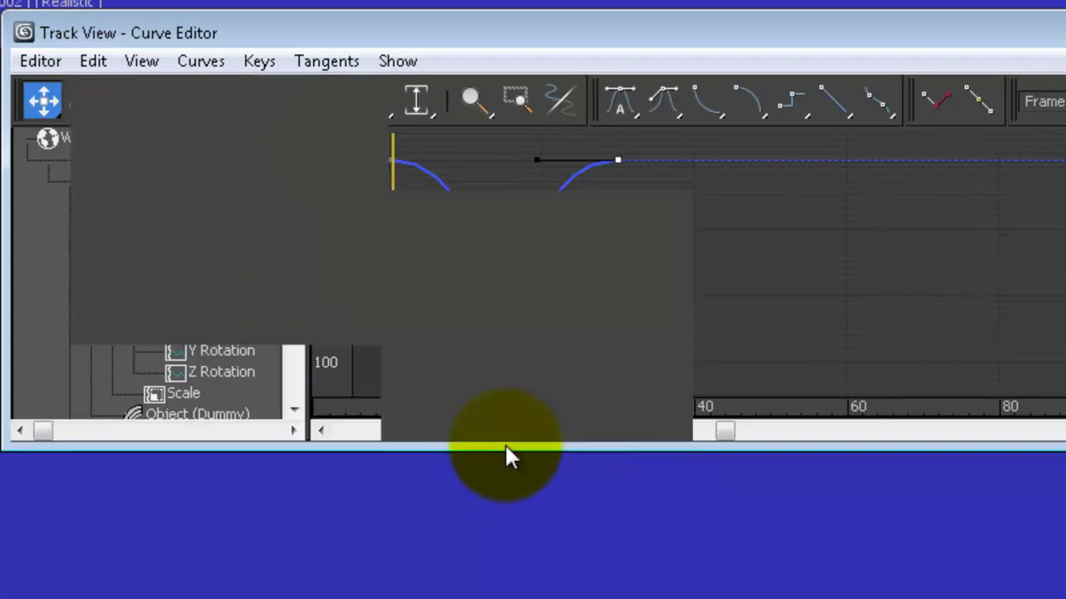
drag(293, 88, 687, 308)
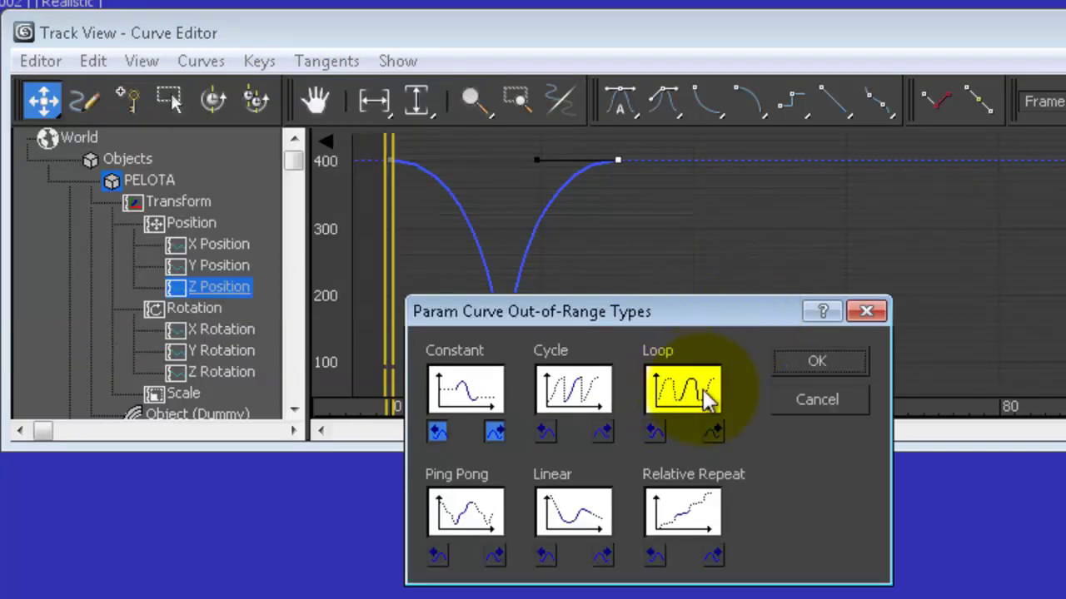
click(688, 398)
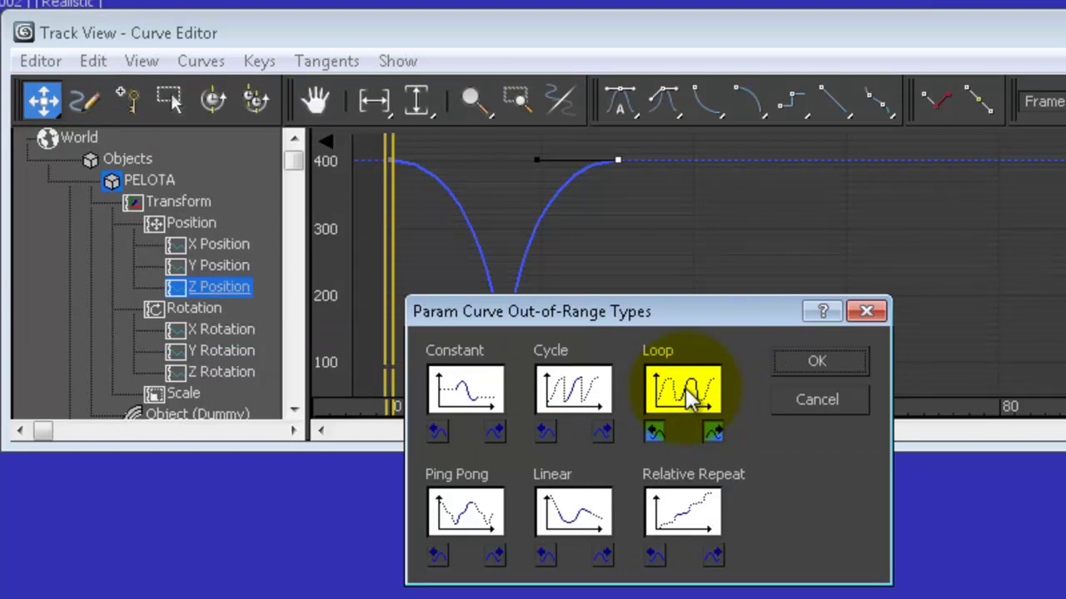
click(815, 360)
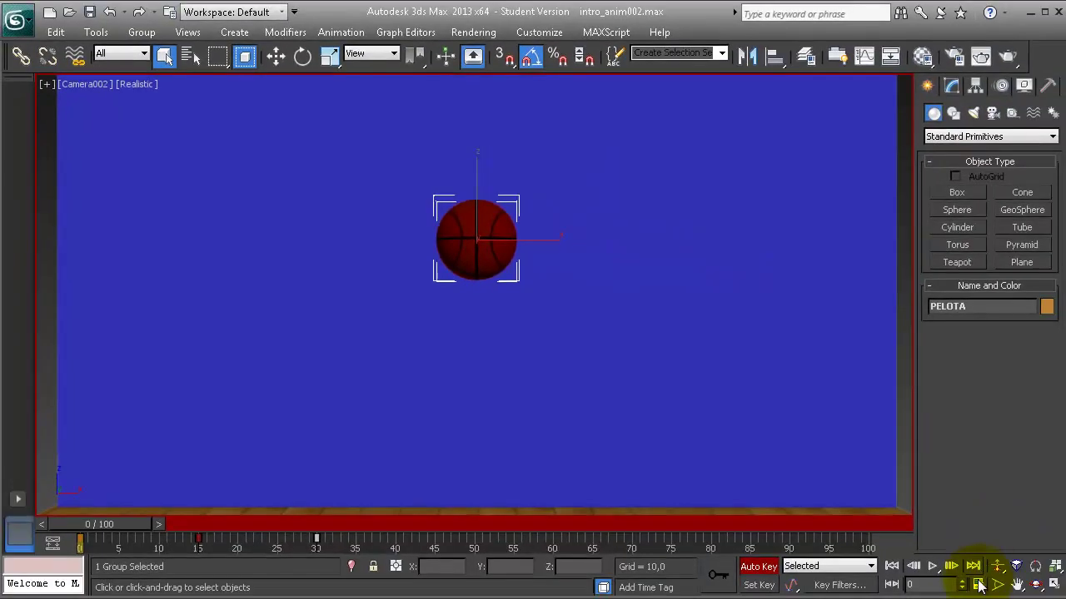
Change the Time Configuration End Time from 100 to 150
click(978, 585)
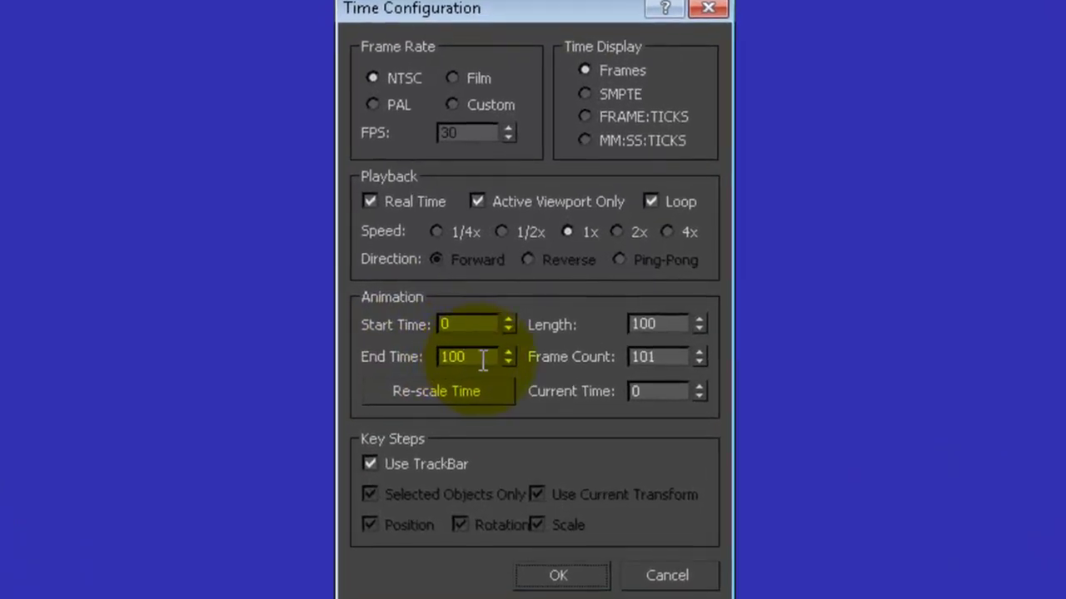
double_click(476, 335)
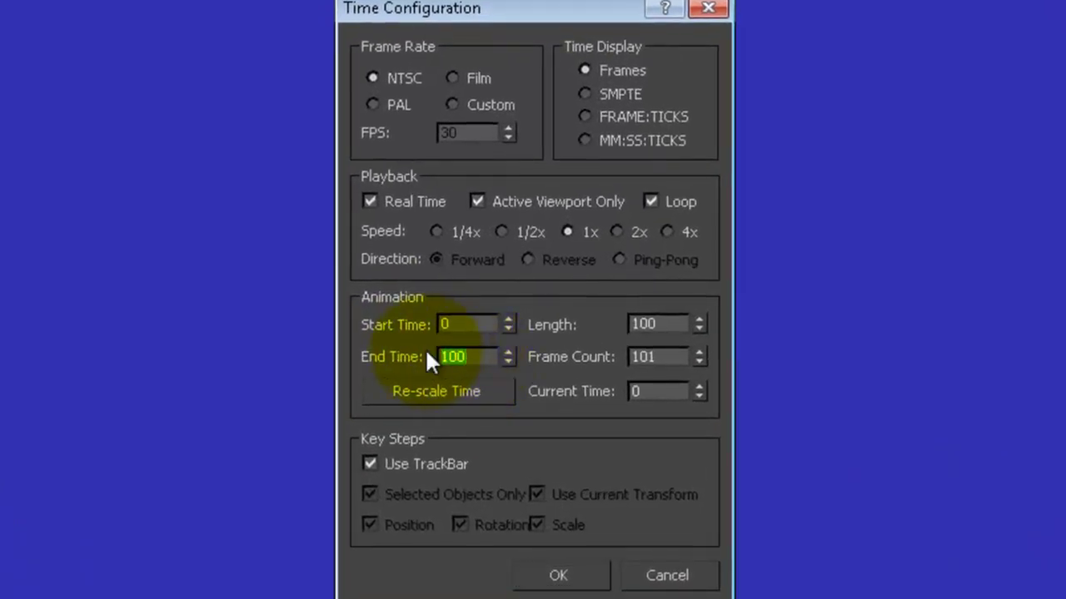
text(150)
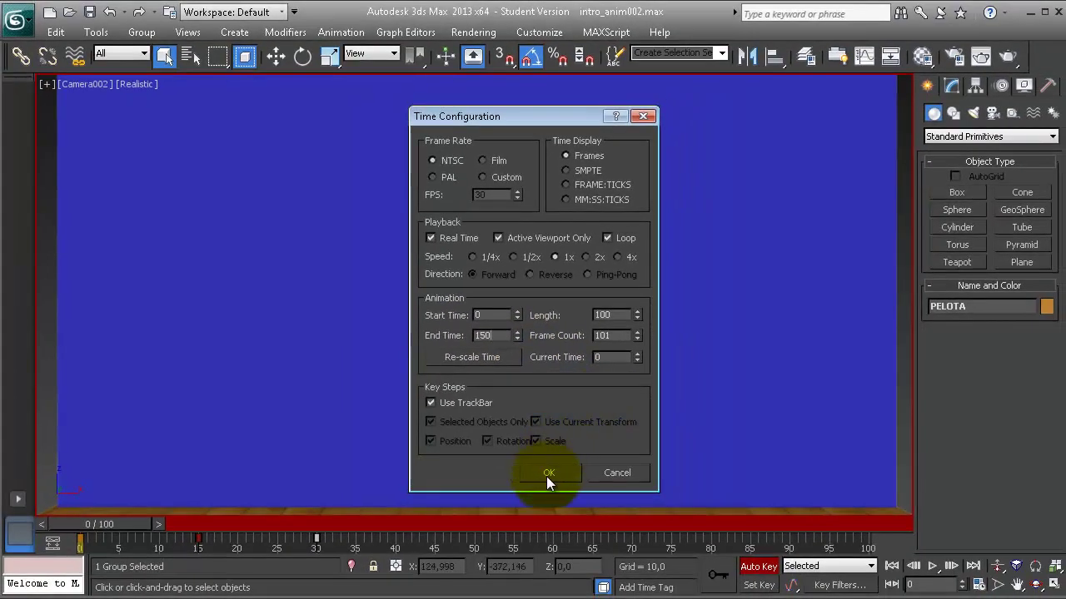
click(547, 476)
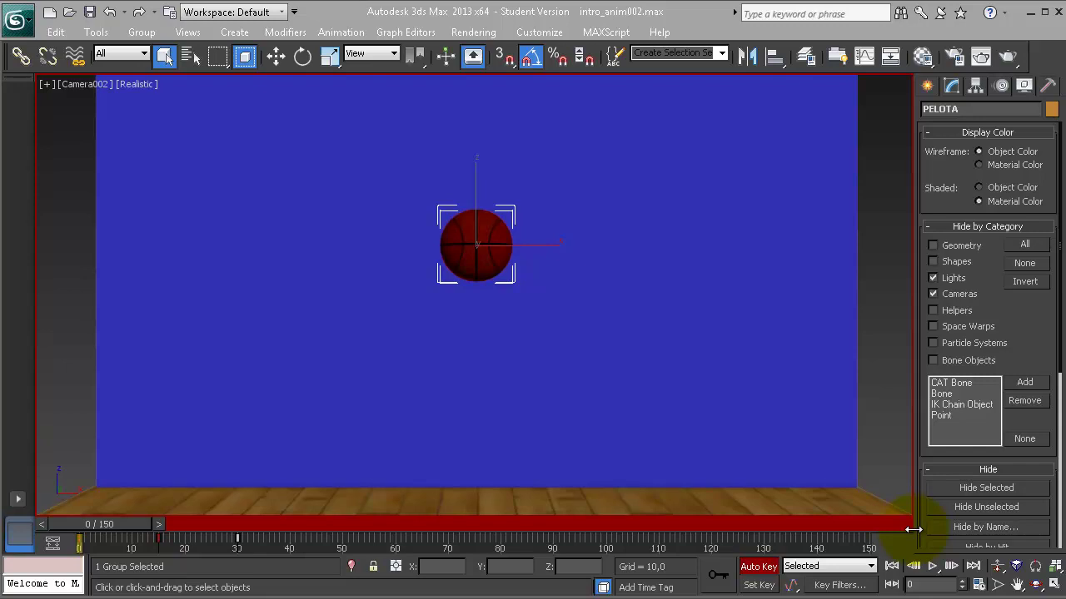
At frame 50, rotate the ball about 20° around Y
drag(123, 525, 373, 525)
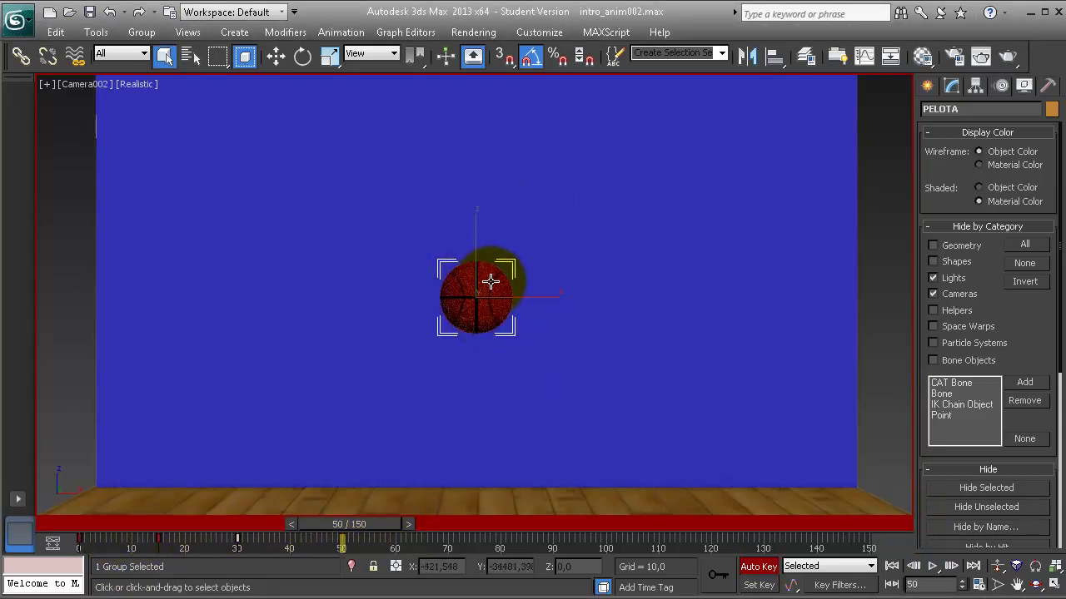
click(302, 56)
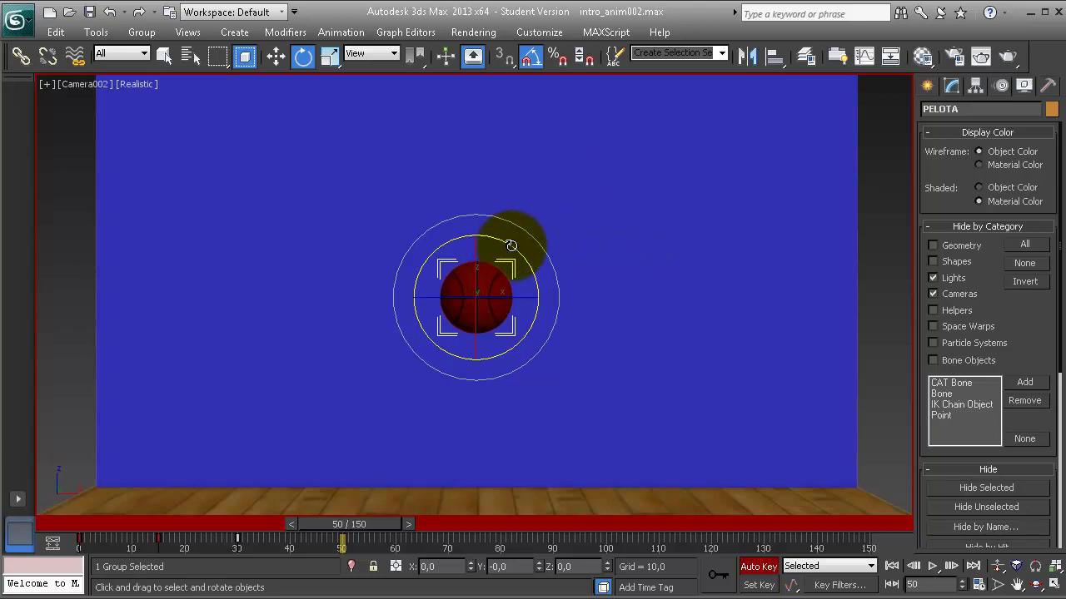
drag(500, 240, 517, 248)
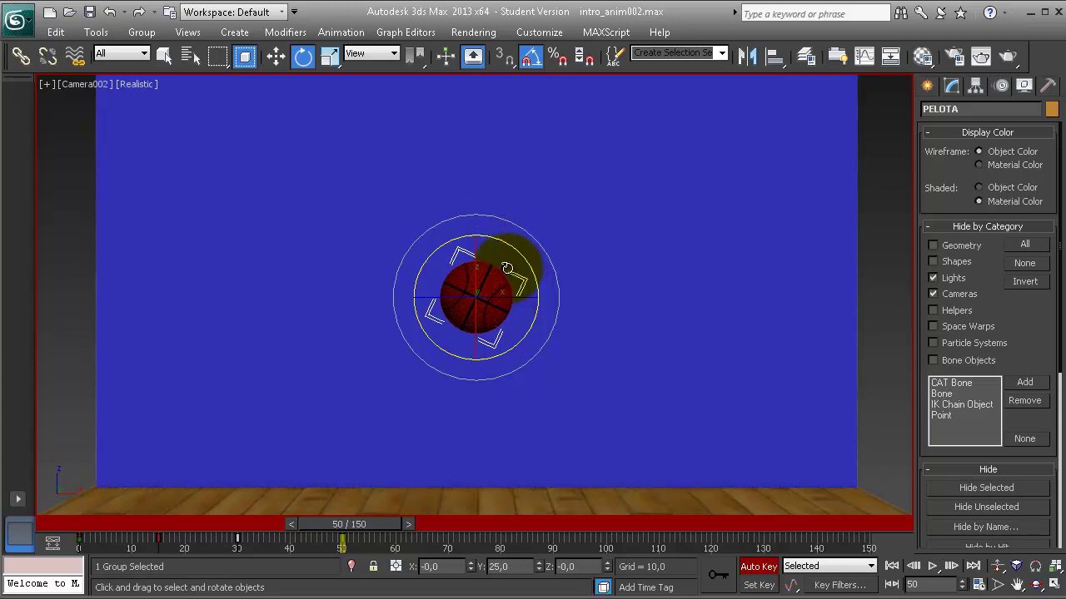
At frame 100, rotate the ball to -20° around Y
drag(372, 526, 608, 537)
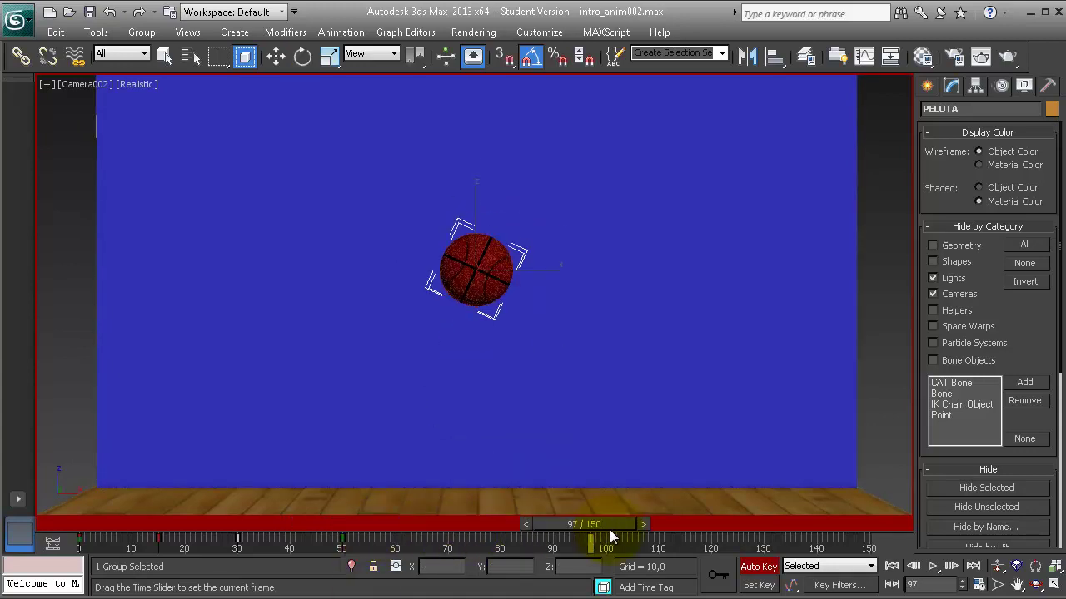
drag(612, 537, 623, 533)
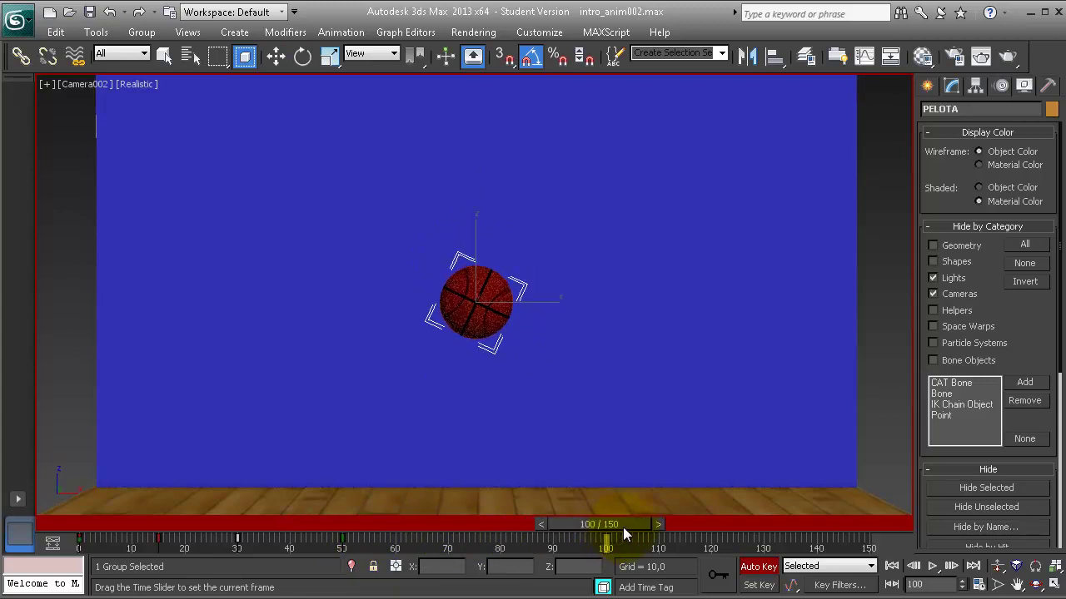
key(e)
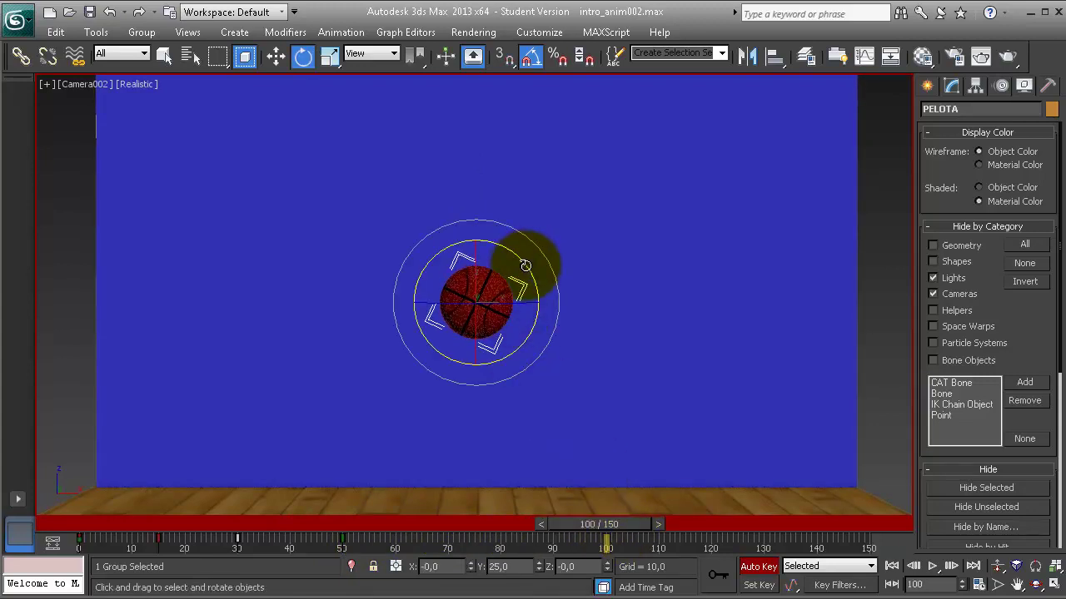
drag(528, 271, 486, 250)
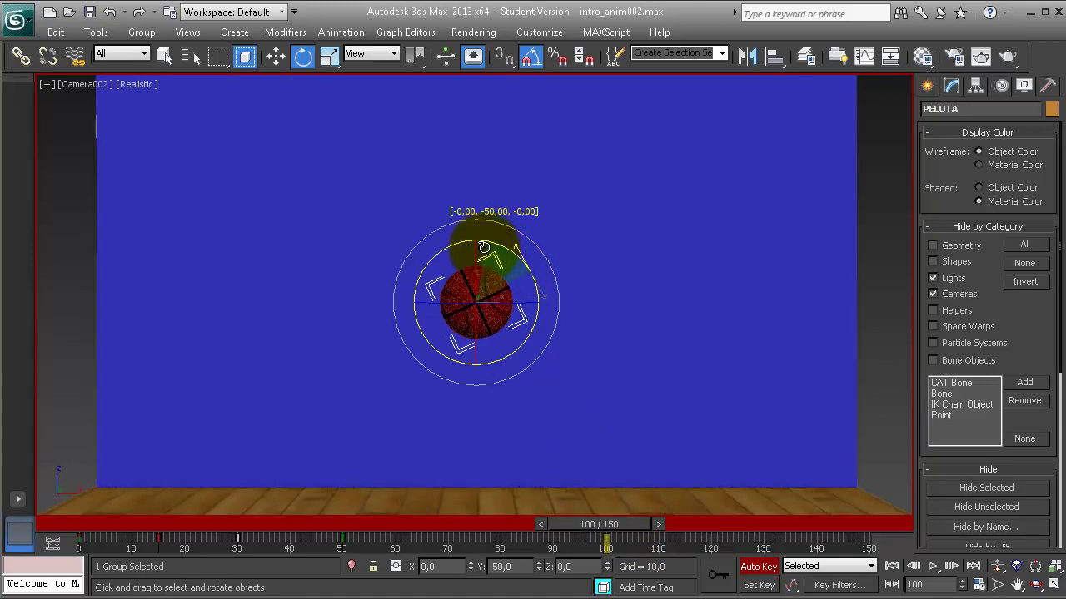
right_click(486, 248)
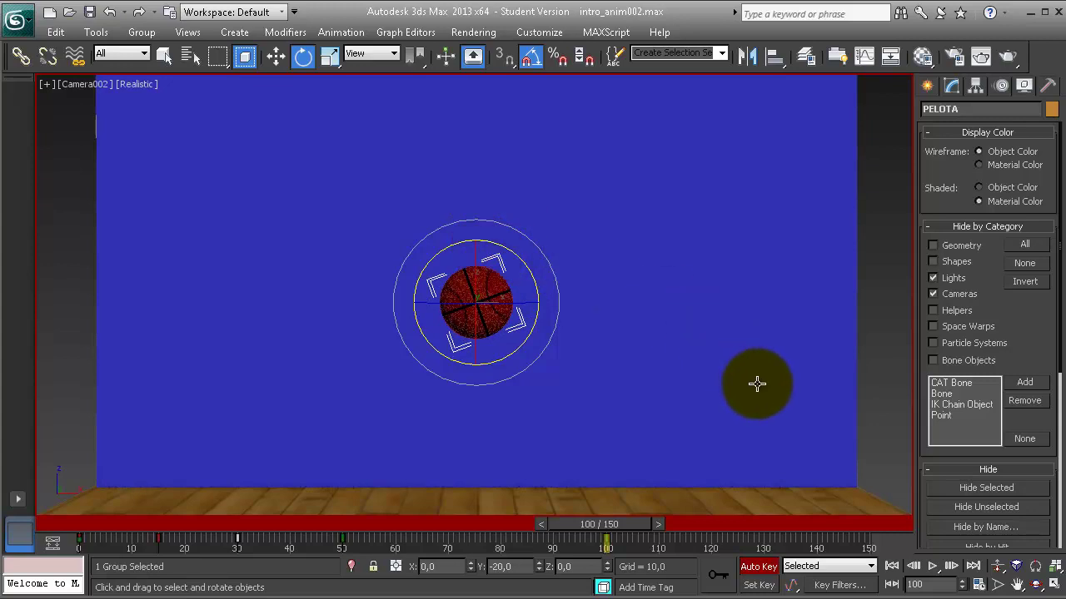
At frame 150, rotate the ball around Y (about 45°, then adjusted) and scrub back to check
drag(624, 525, 873, 525)
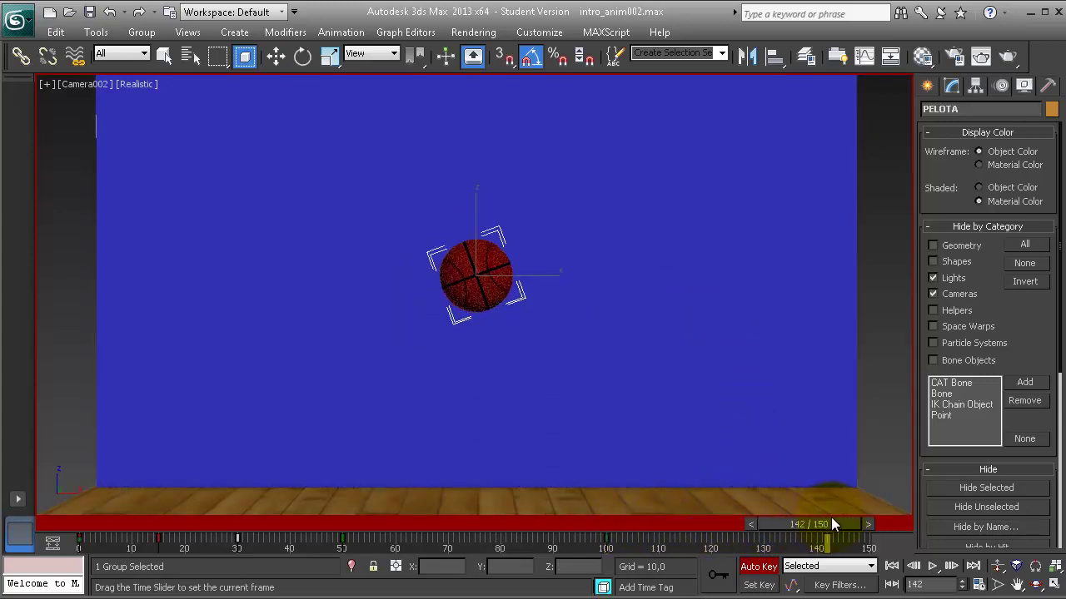
key(e)
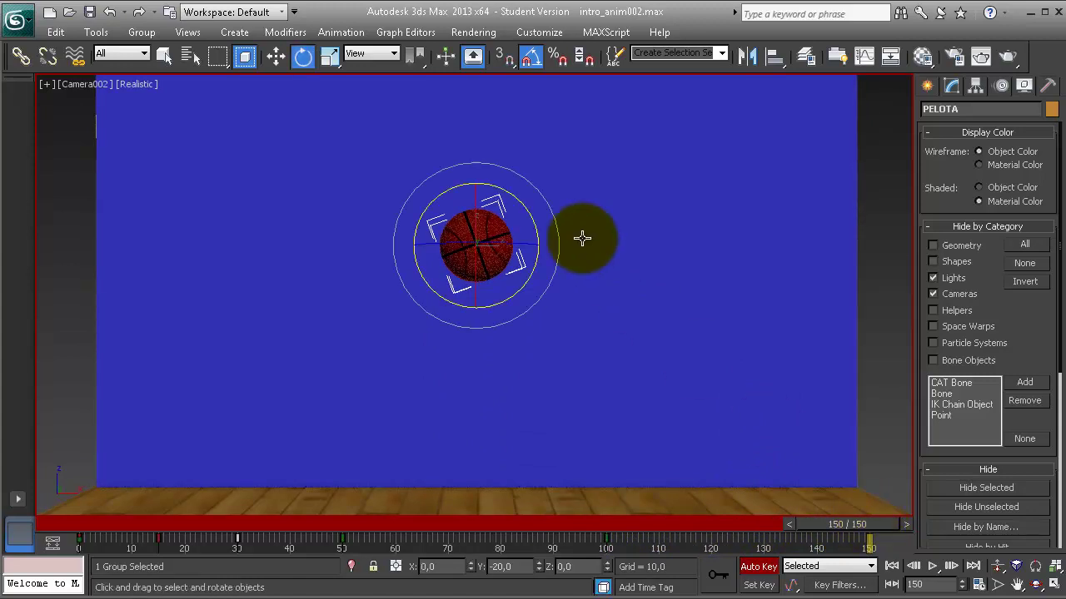
drag(515, 196, 541, 225)
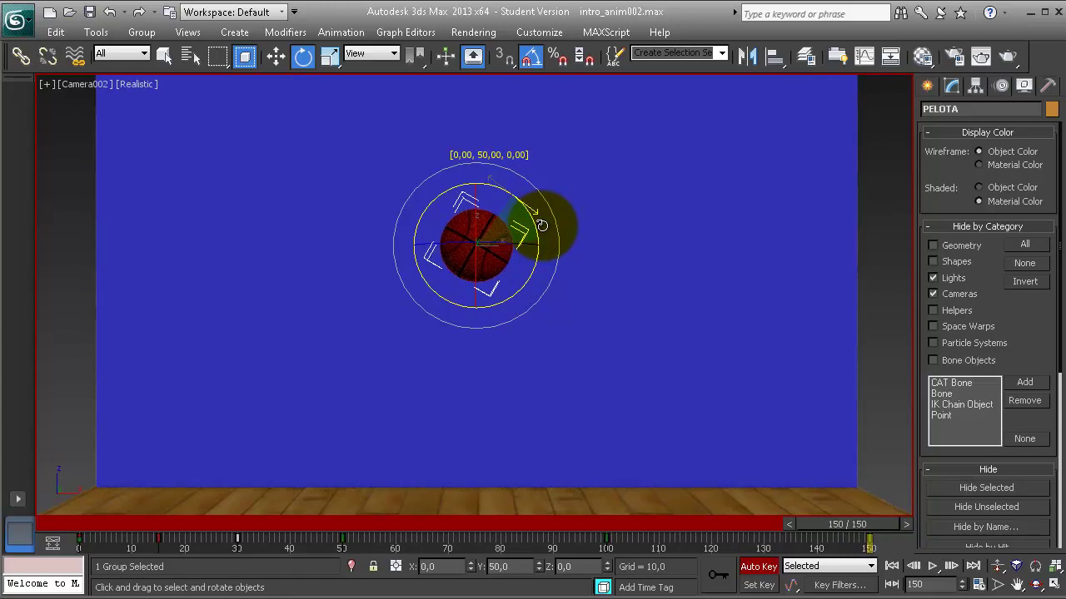
mouse_move(541, 225)
mouse_down()
mouse_move(500, 172)
mouse_move(473, 198)
mouse_move(483, 215)
mouse_up()
key(q)
mouse_move(874, 527)
mouse_down()
mouse_move(511, 539)
mouse_move(128, 517)
mouse_up()
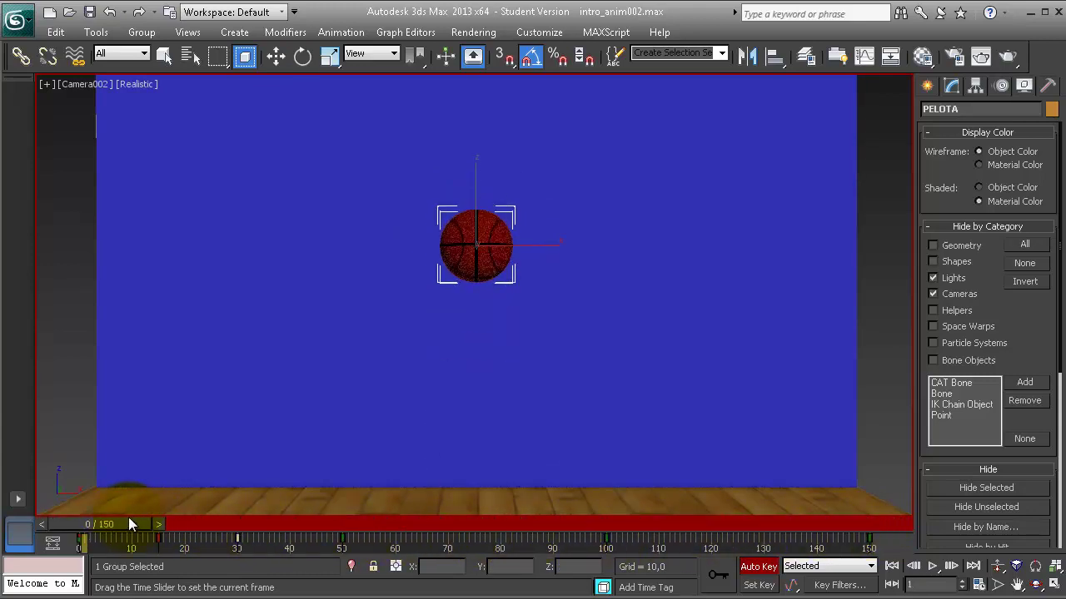
key(e)
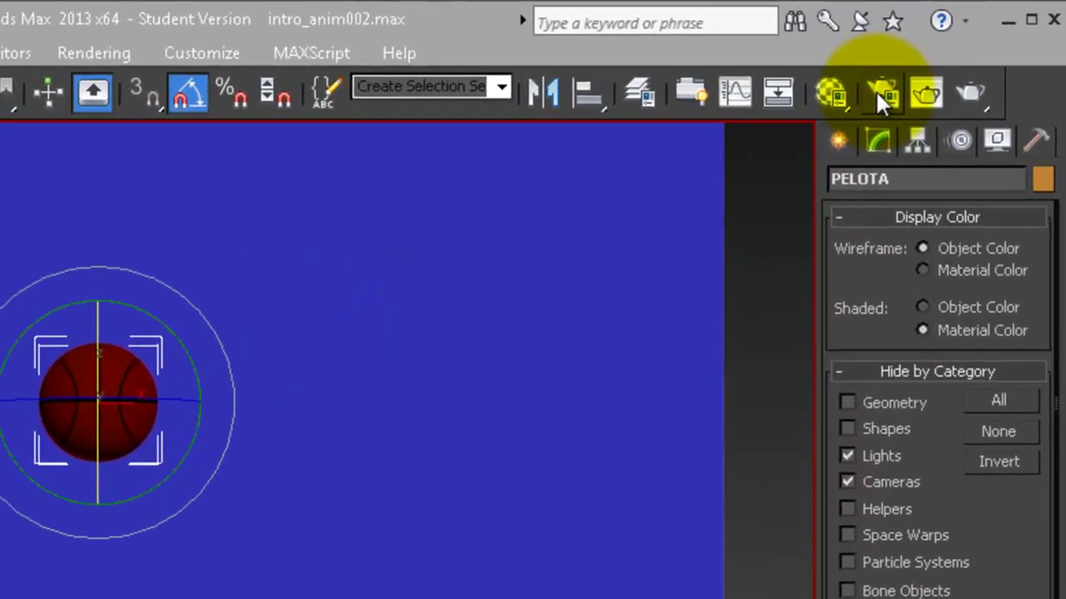
In Render Setup, choose Active Time Segment and 640x480 output size, and turn on Save File
click(878, 90)
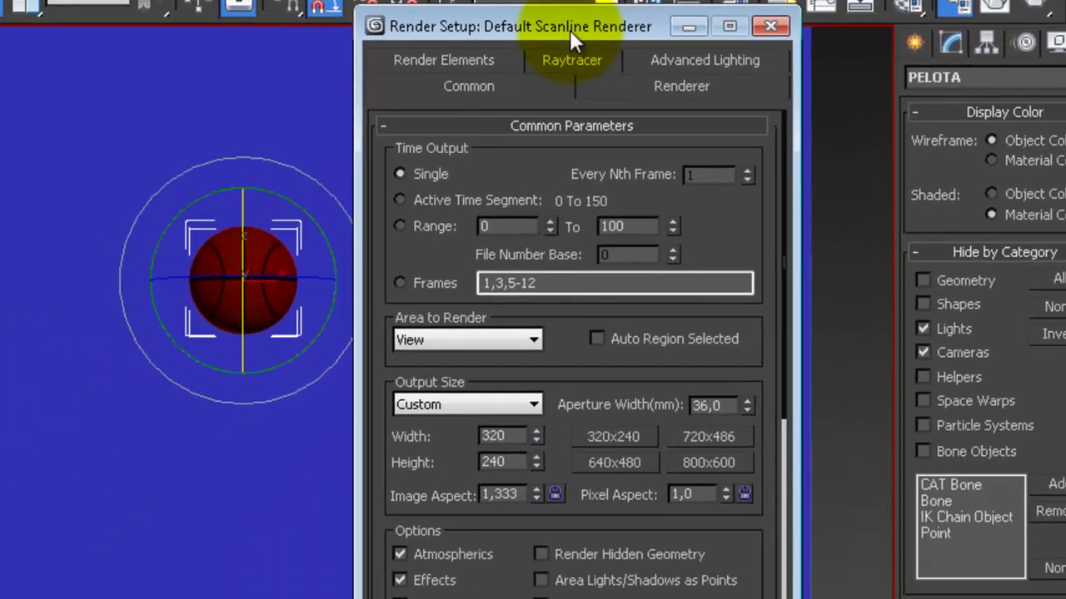
drag(515, 116, 466, 121)
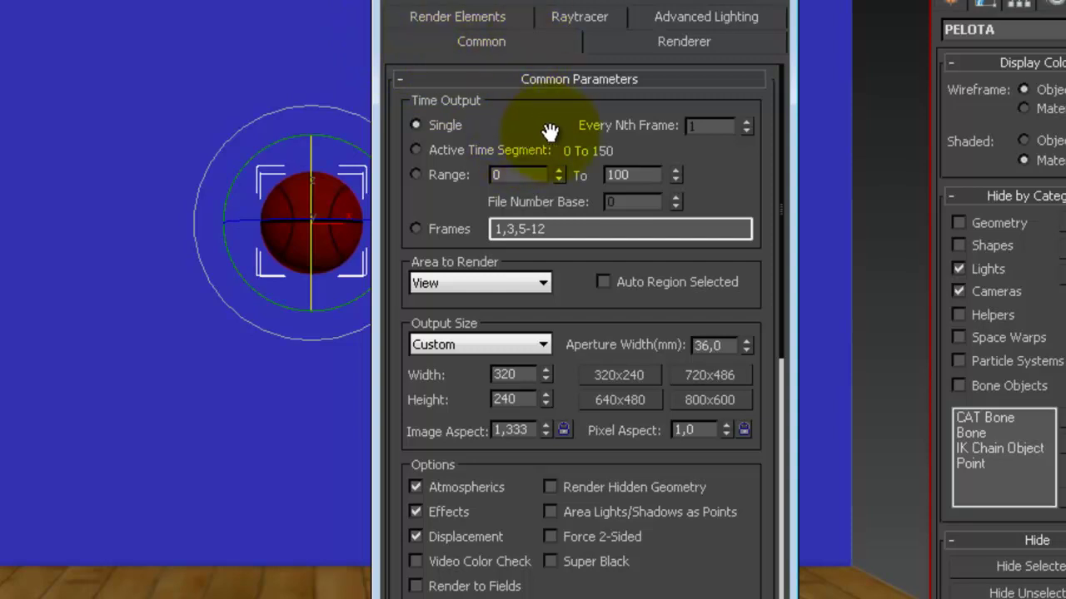
click(418, 151)
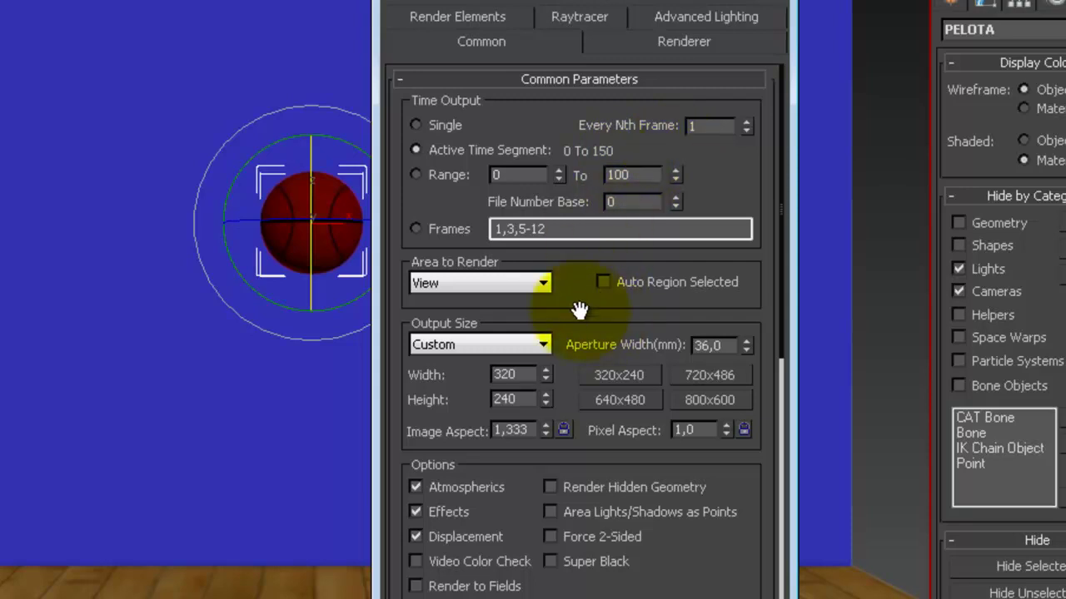
scroll(583, 279, down, 2)
scroll(583, 250, down, 2)
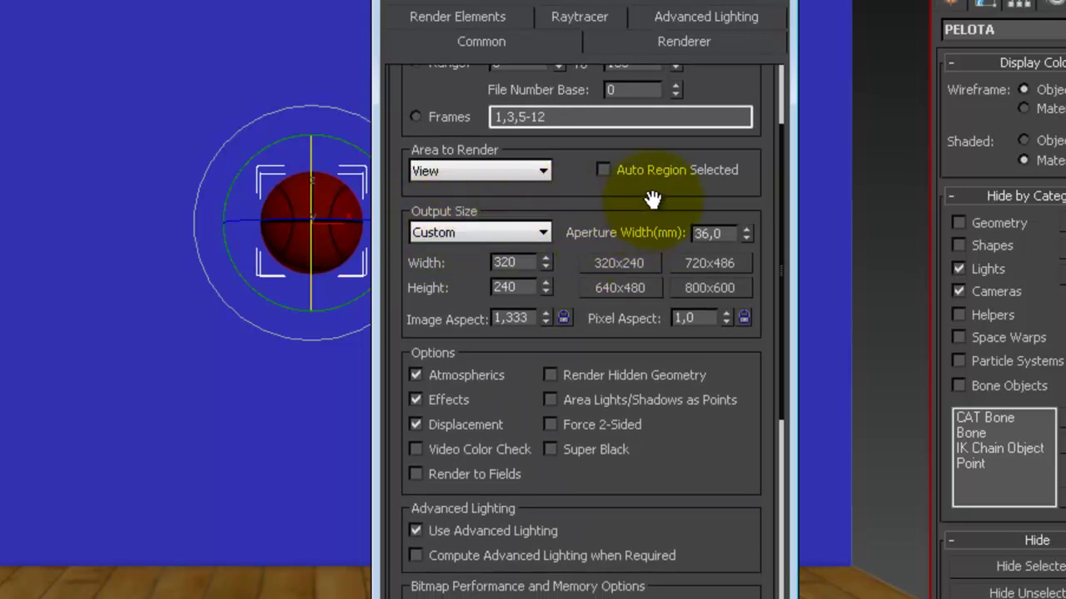
click(621, 287)
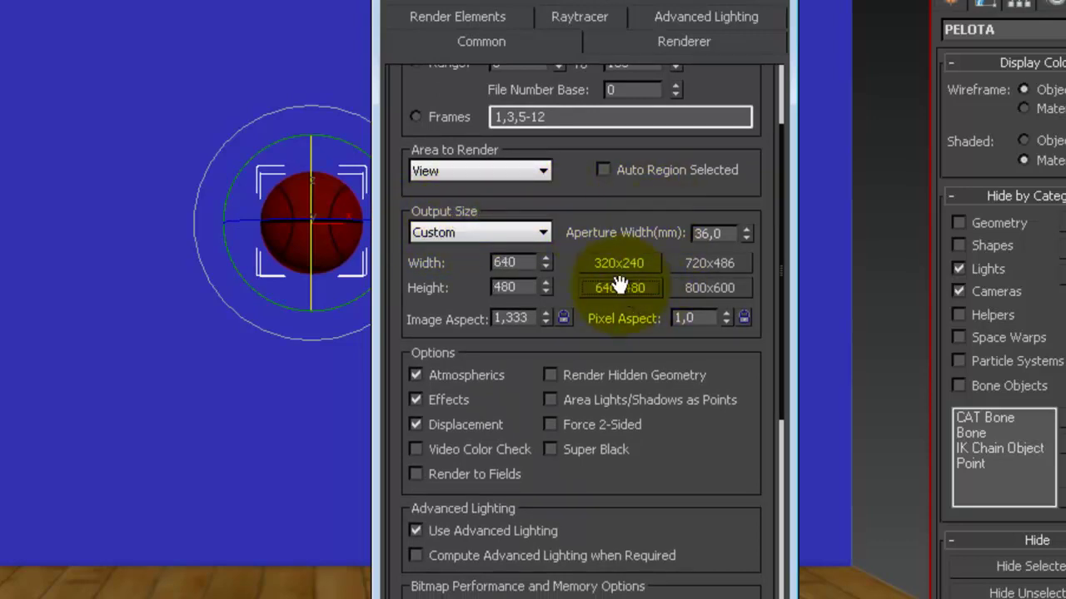
drag(662, 470, 661, 214)
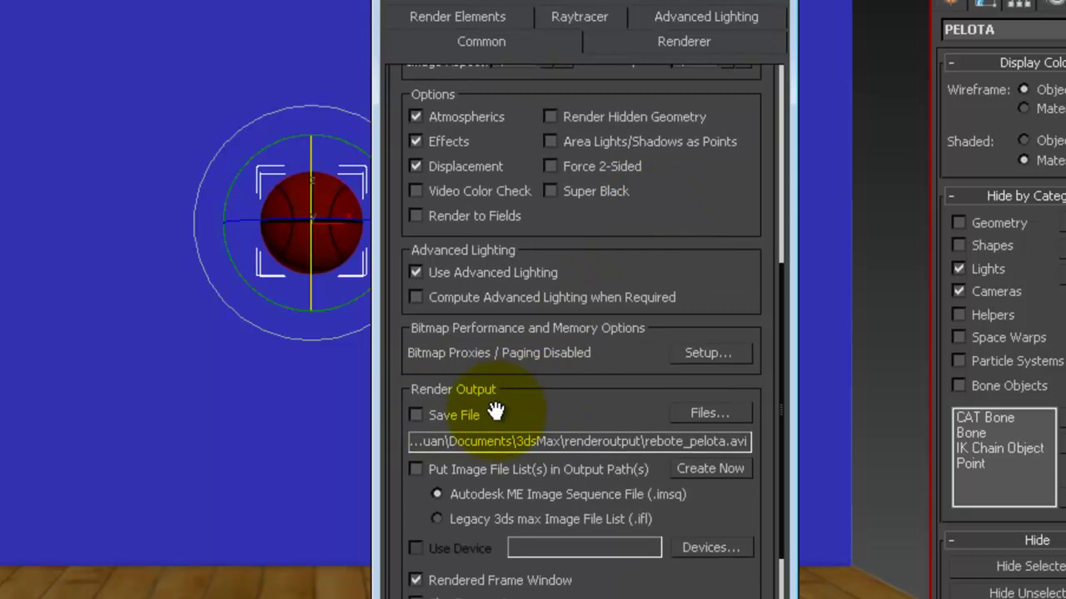
click(418, 413)
Save the render output as rebote_pelota.avi with the AVI File (*.avi) type
click(712, 413)
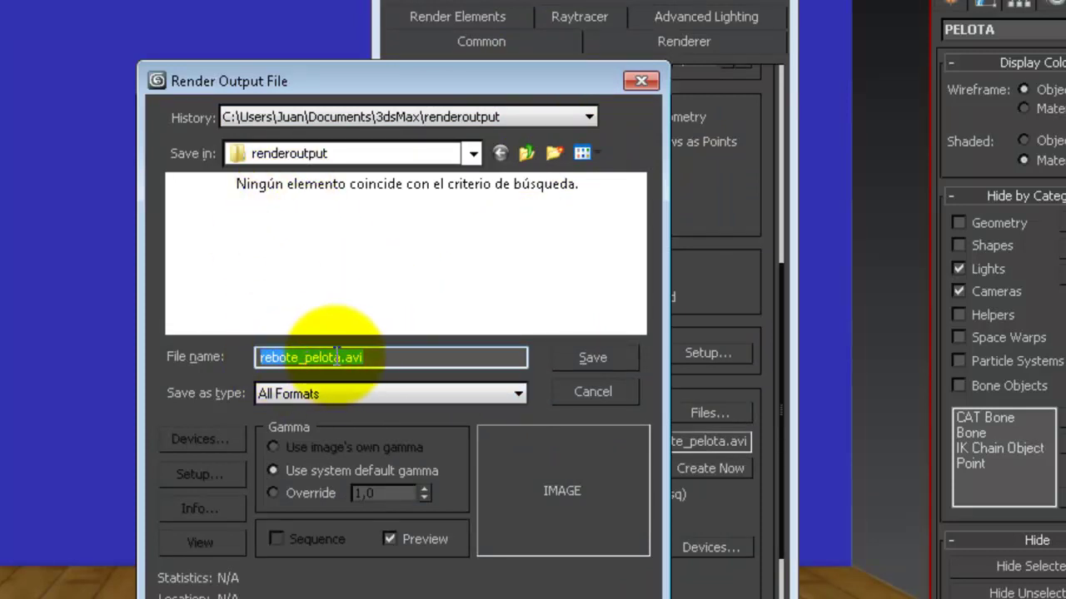
click(518, 393)
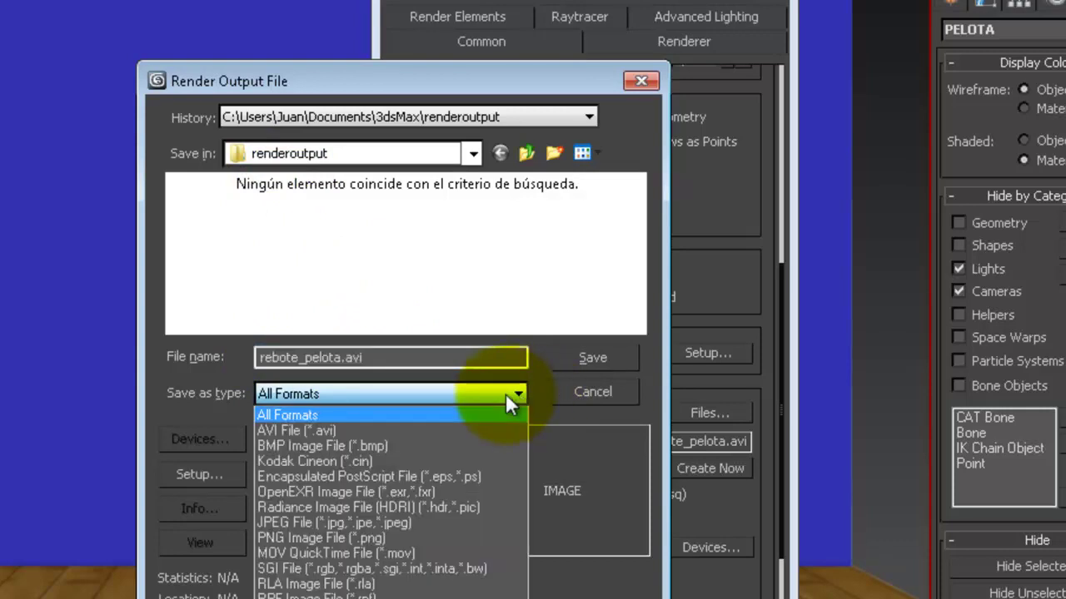
click(321, 423)
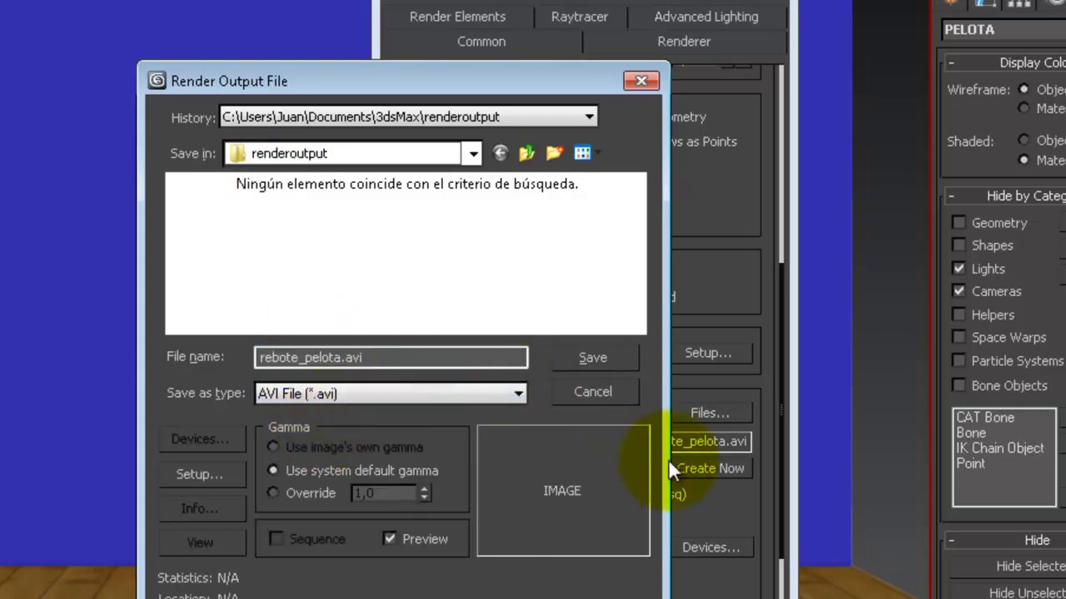
click(573, 356)
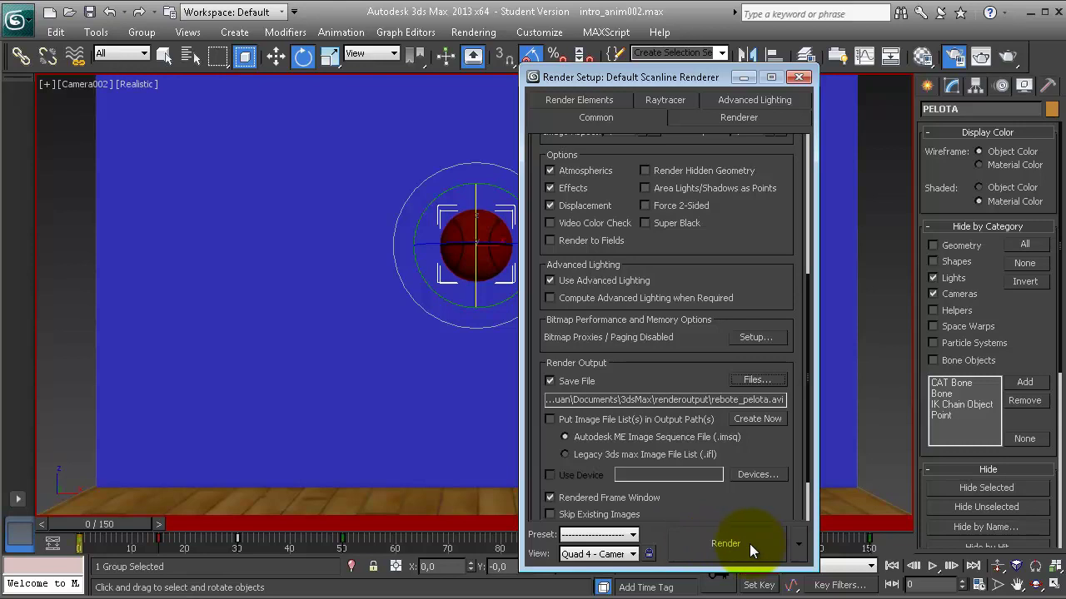
Close Render Setup and render the active viewport with Shift+Q
click(797, 78)
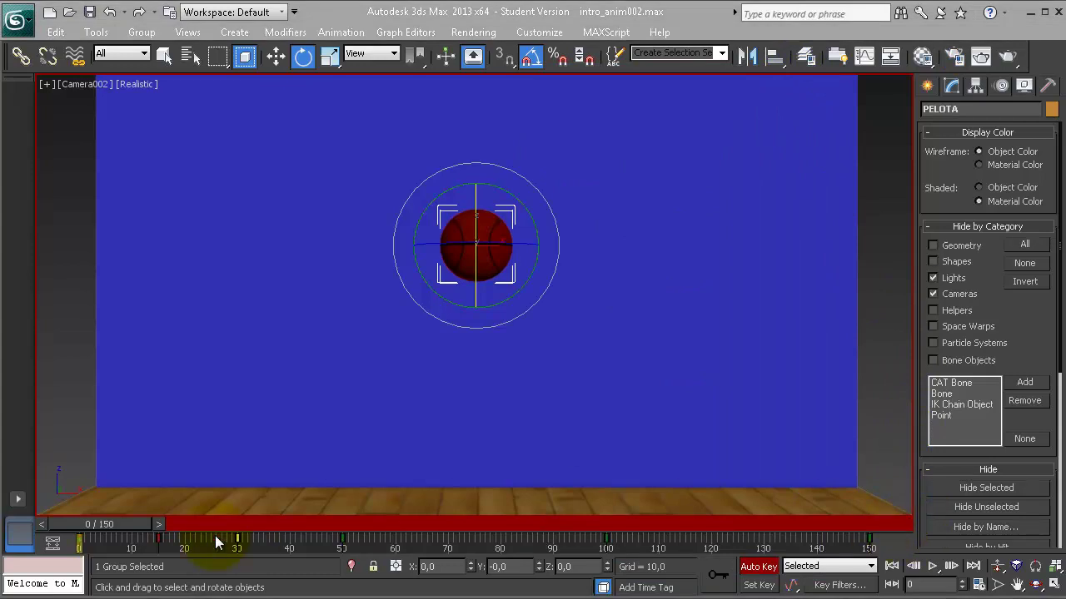
key(shift+q)
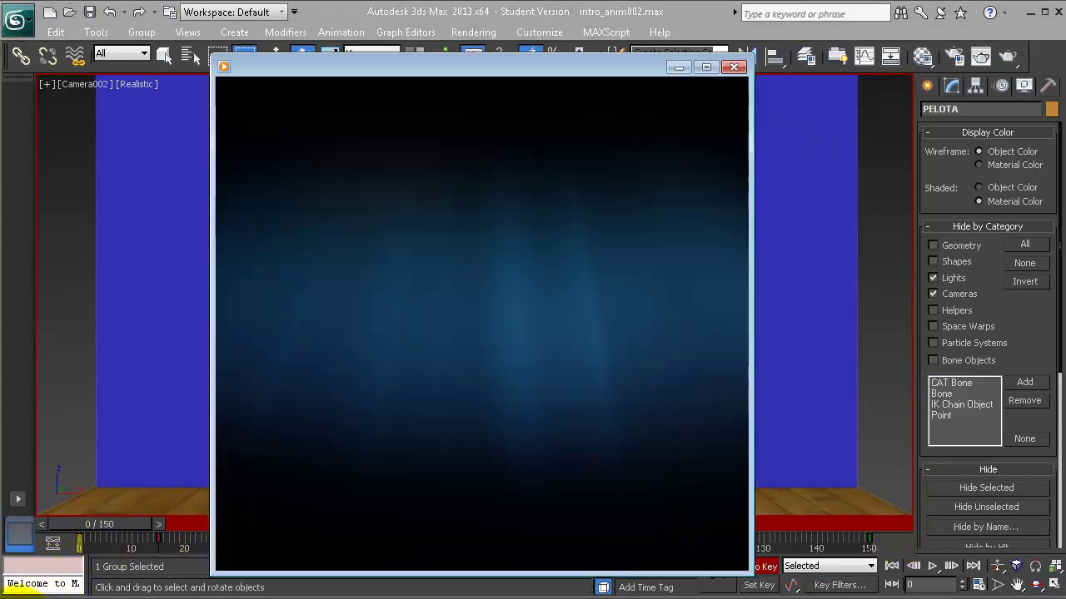